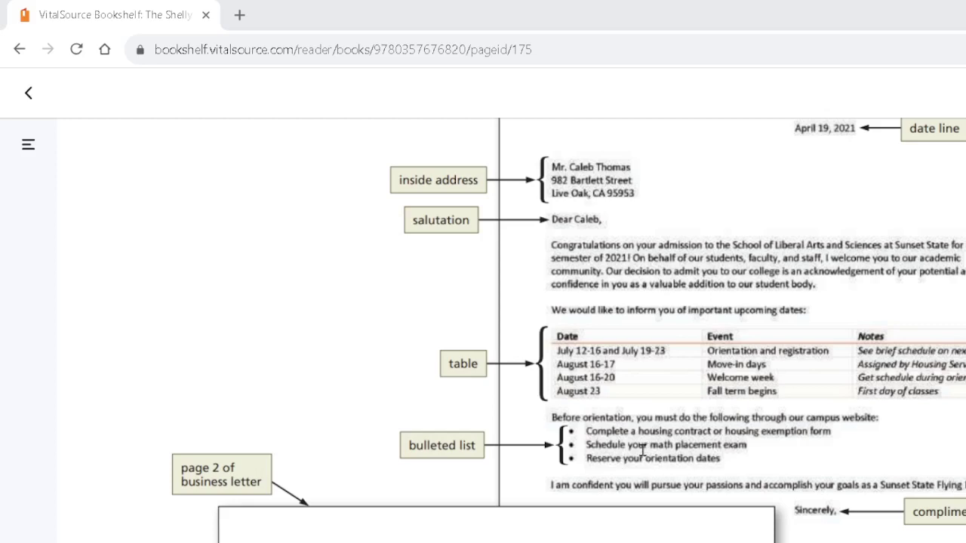
# Step: Examine the sample two-page business letter, including its letterhead, address, table, bulleted list and orientation schedule
pyautogui.scroll(-3, 646, 452)
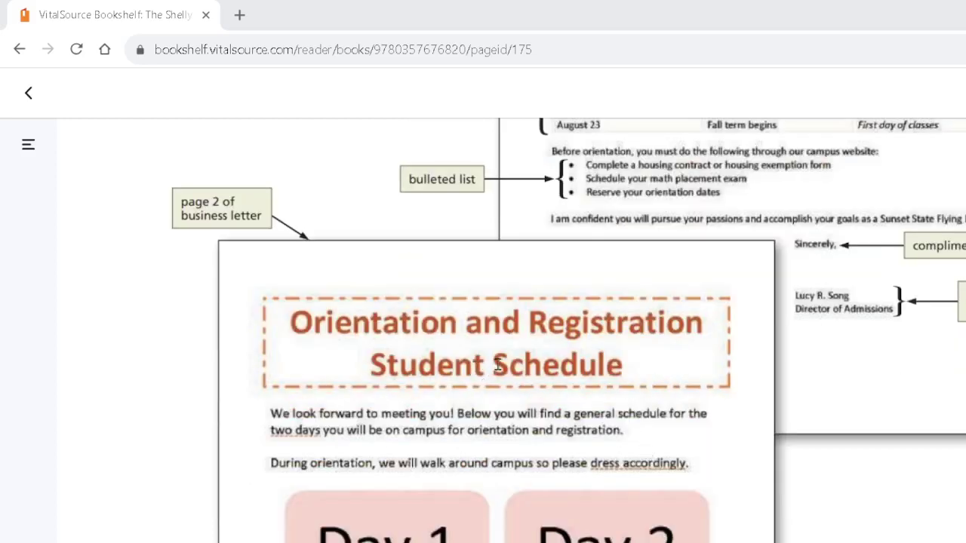
pyautogui.scroll(1, 908, 332)
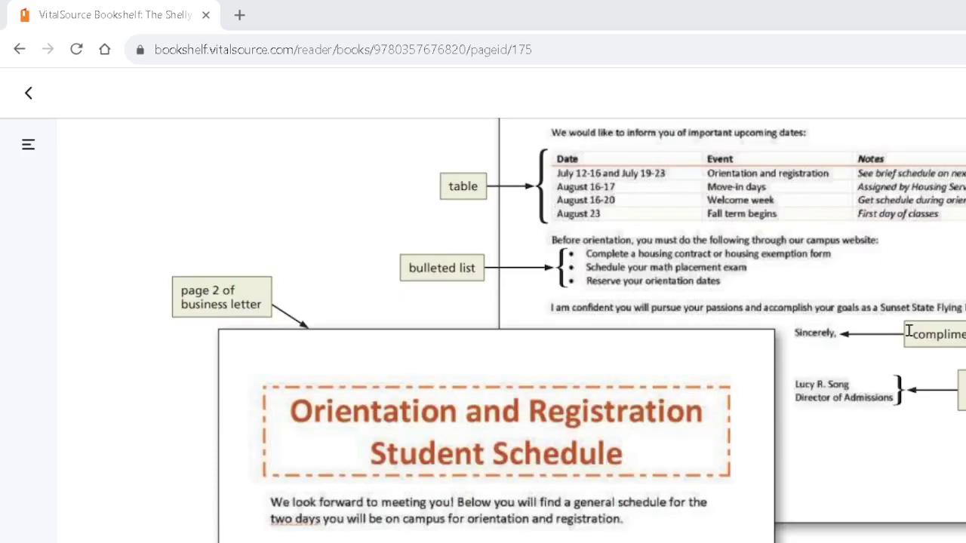
pyautogui.scroll(2, 909, 332)
pyautogui.scroll(2, 760, 238)
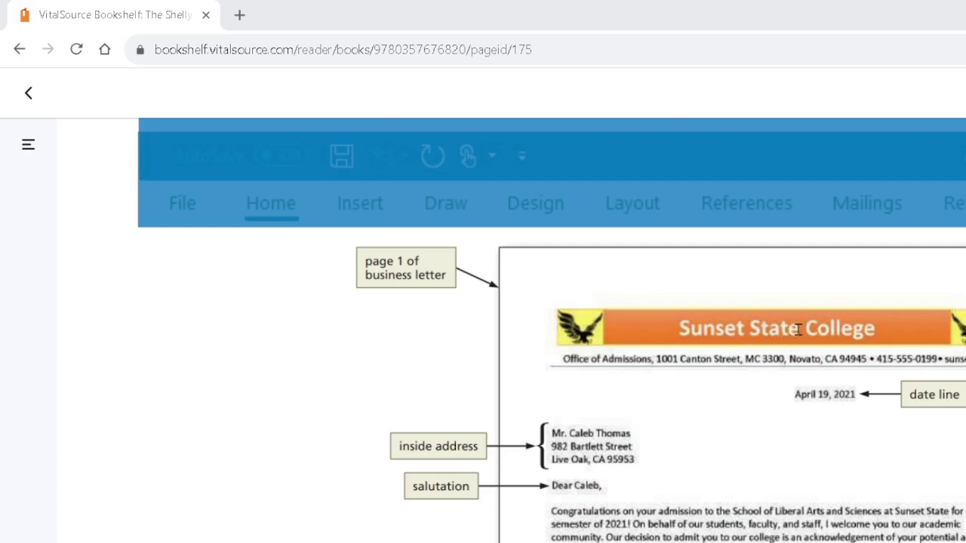
pyautogui.scroll(-2, 830, 432)
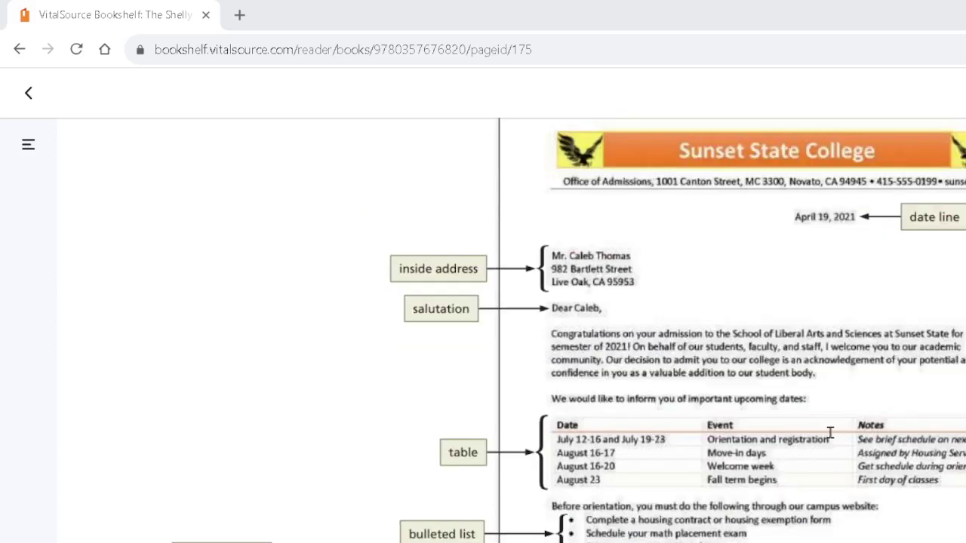
pyautogui.scroll(2, 830, 432)
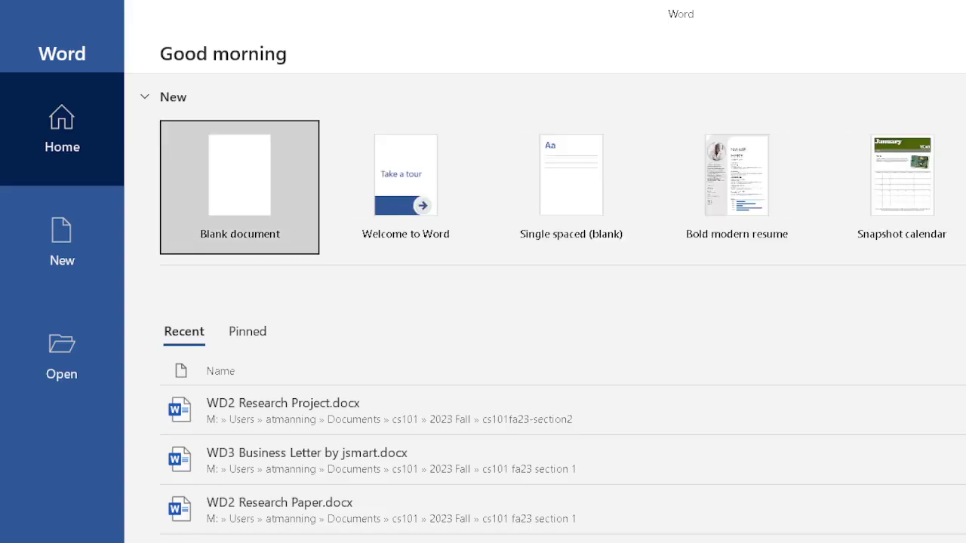
# Step: Create a blank Word document and save it in the cs101fa23-section2 folder as "WD3 Business Letter by" plus the student's full name
pyautogui.click(270, 178)
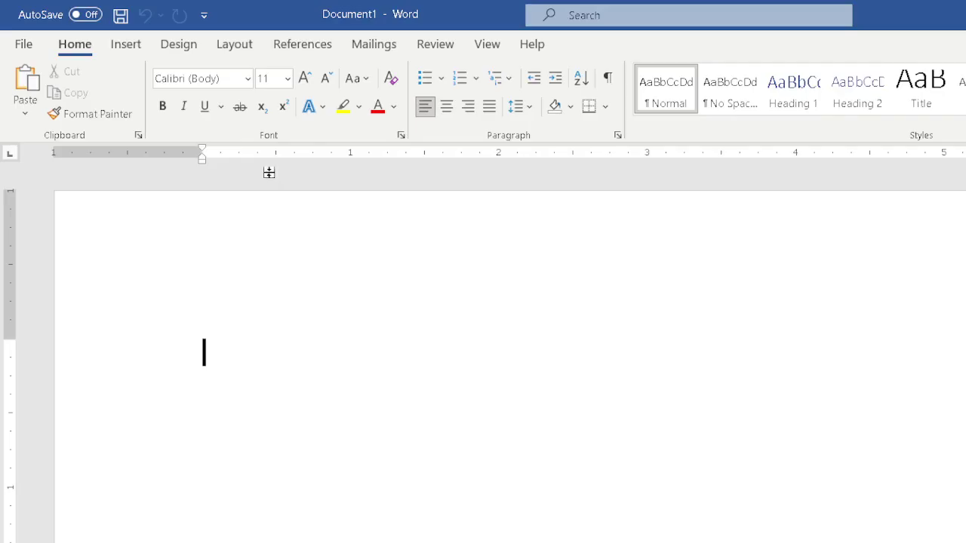
pyautogui.hotkey('ctrl', 's')
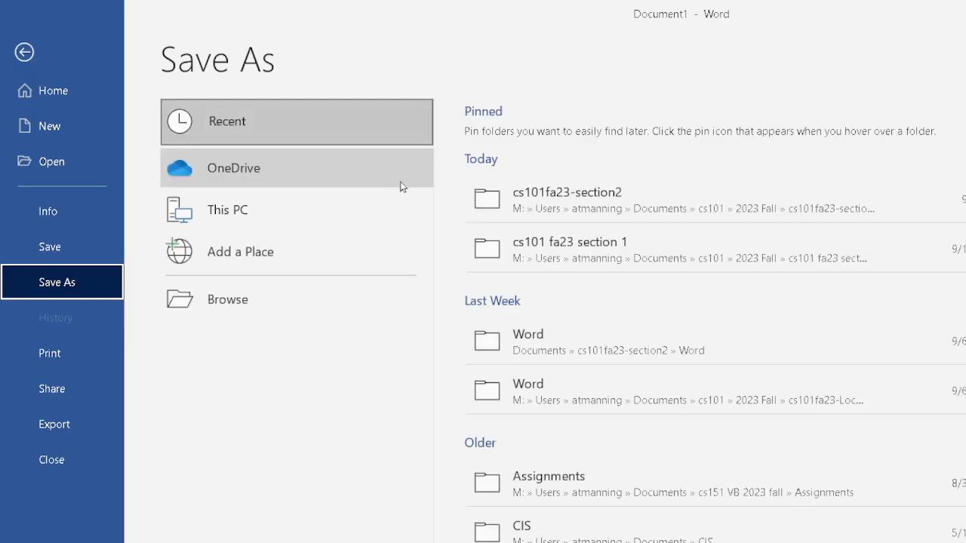
pyautogui.click(586, 205)
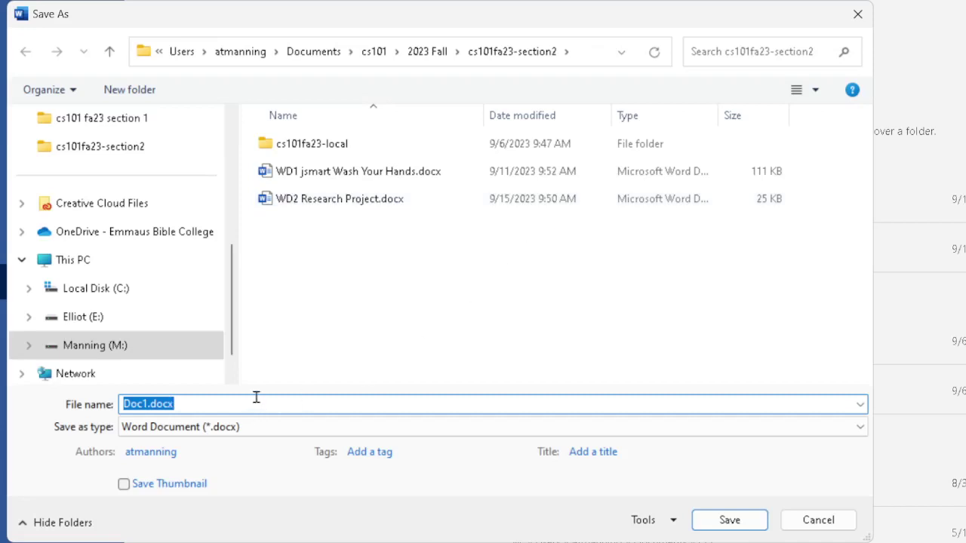
pyautogui.write('WD3')
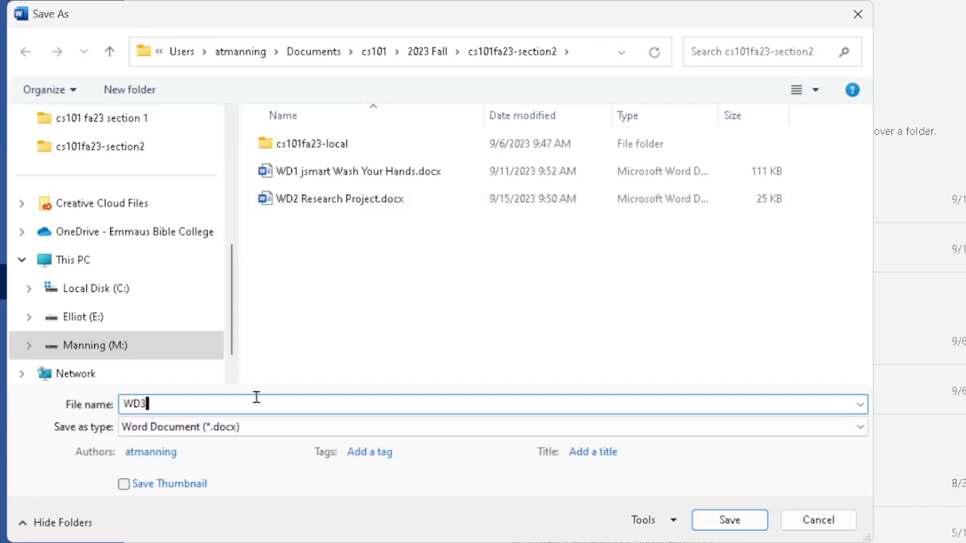
pyautogui.write(' Business Le')
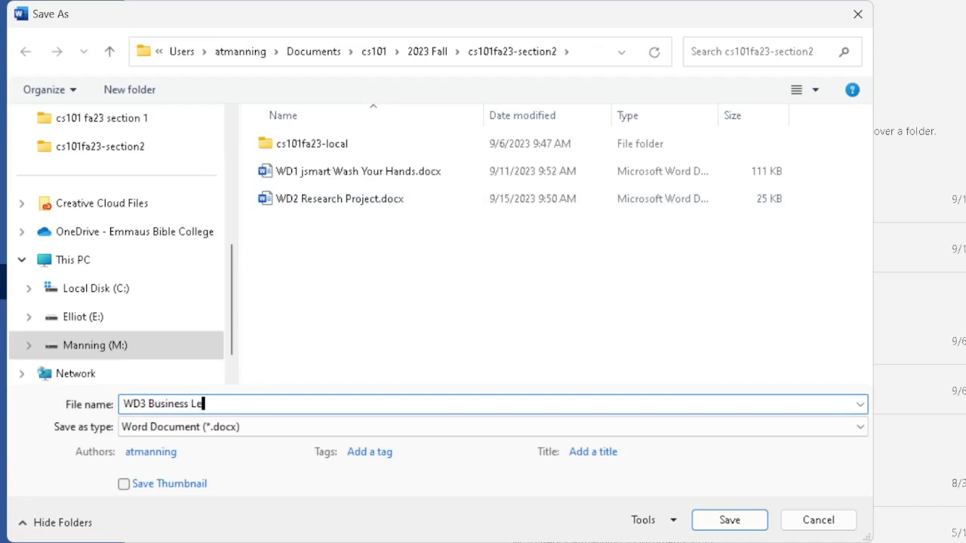
pyautogui.write('tter by John Smo')
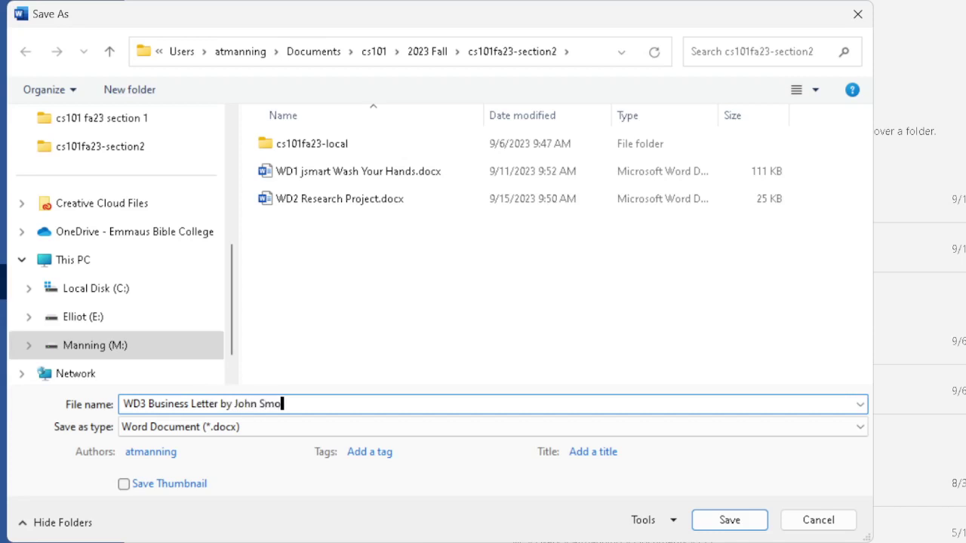
pyautogui.press('BackSpace')
pyautogui.write('art')
pyautogui.click(758, 521)
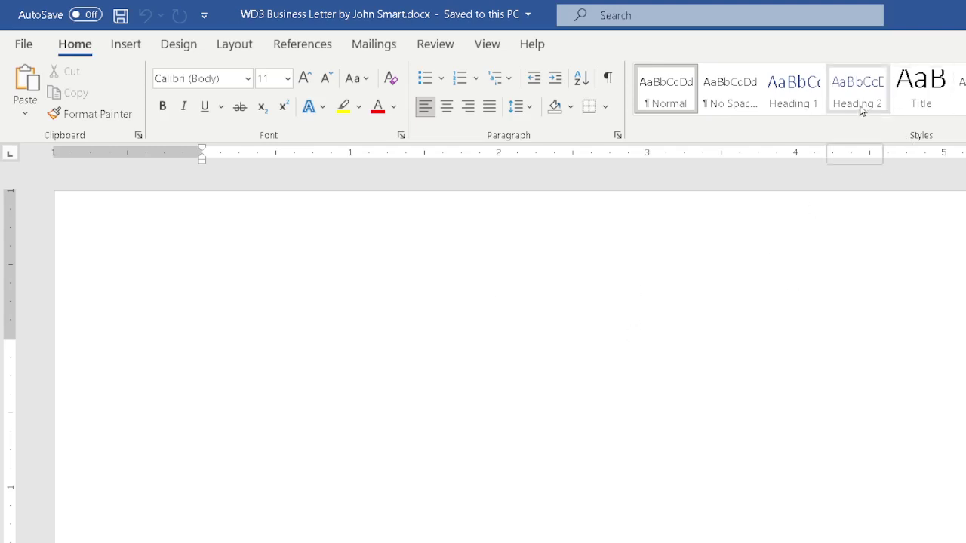
# Step: Draw a wide, short rectangle shape near the top margin of the page for the letterhead
pyautogui.click(124, 46)
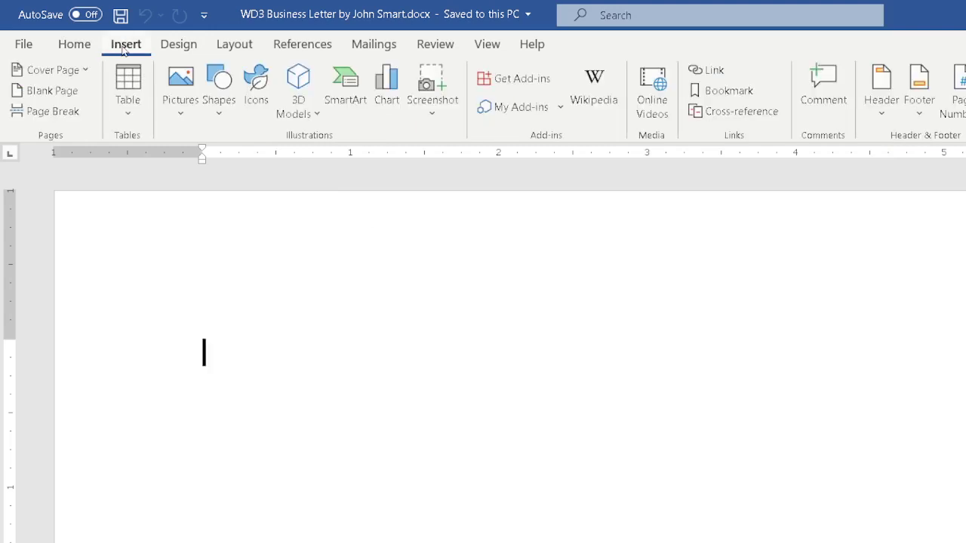
pyautogui.click(212, 81)
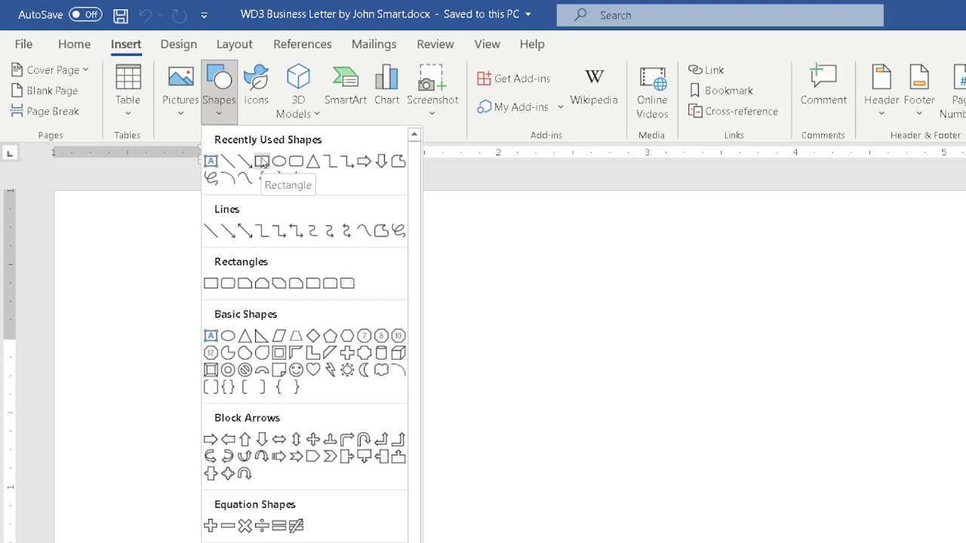
pyautogui.click(261, 160)
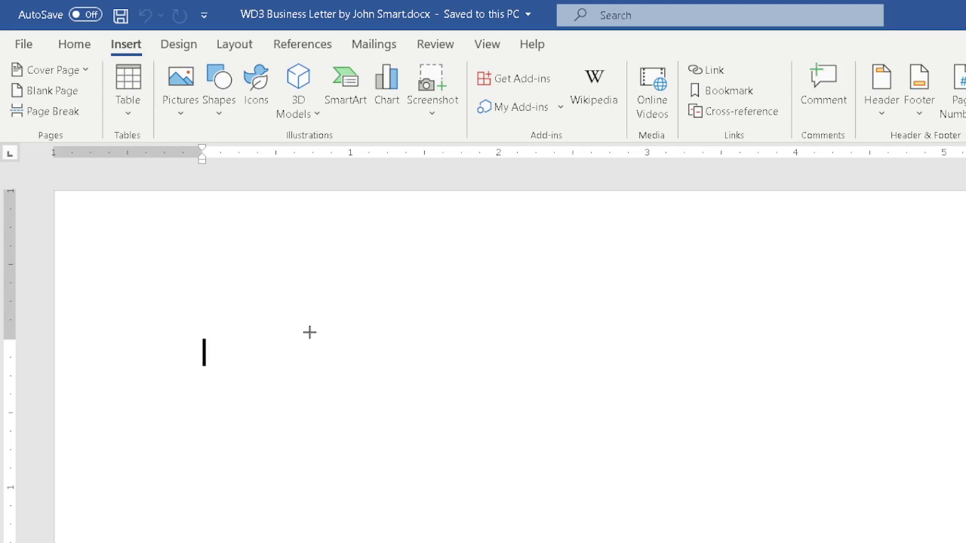
pyautogui.moveTo(291, 323)
pyautogui.mouseDown()
pyautogui.moveTo(538, 384)
pyautogui.moveTo(965, 417)
pyautogui.moveTo(965, 373)
pyautogui.moveTo(965, 405)
pyautogui.moveTo(965, 394)
pyautogui.mouseUp()
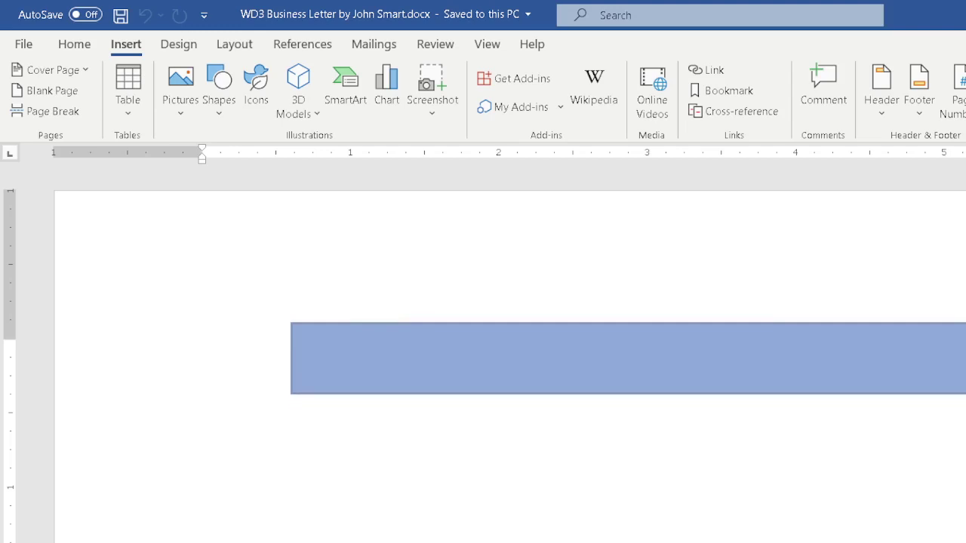
pyautogui.moveTo(965, 394); pyautogui.dragTo(965, 396)
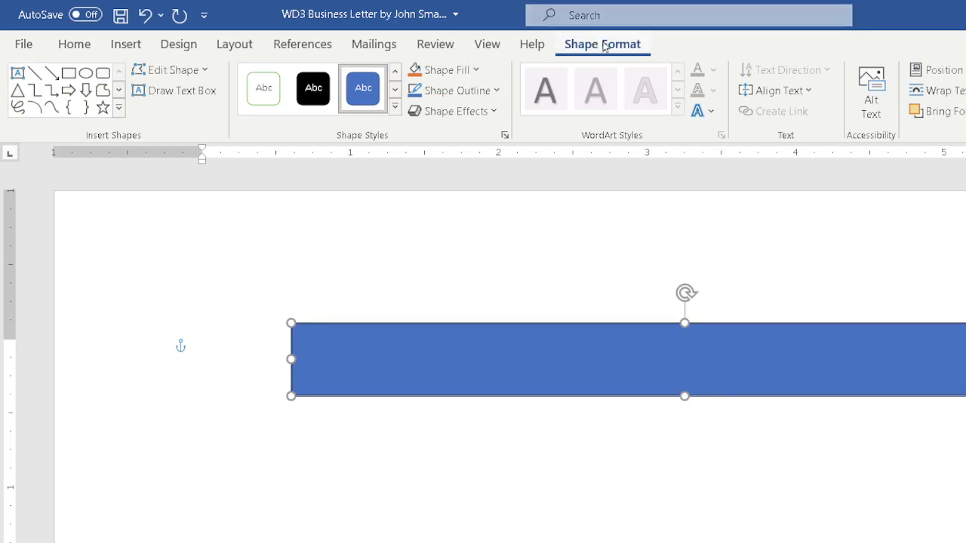
# Step: Enter the text "Sunset State College" inside the letterhead rectangle
pyautogui.click(361, 85)
pyautogui.write('Sun')
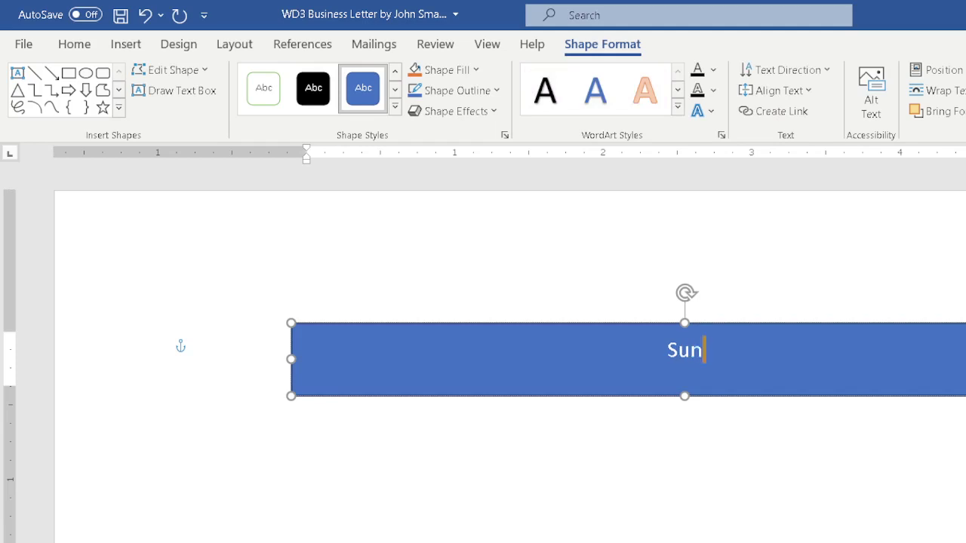
pyautogui.write('set State')
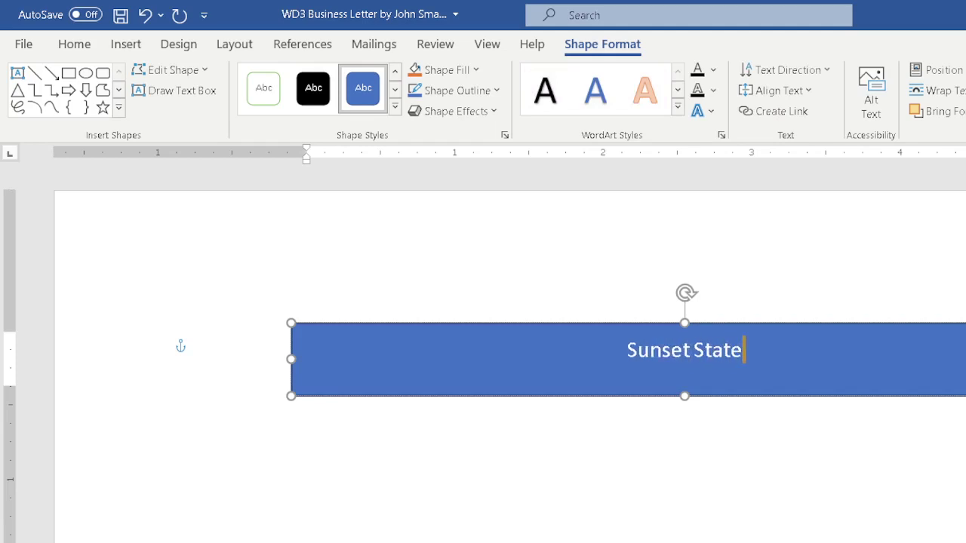
pyautogui.write(' College')
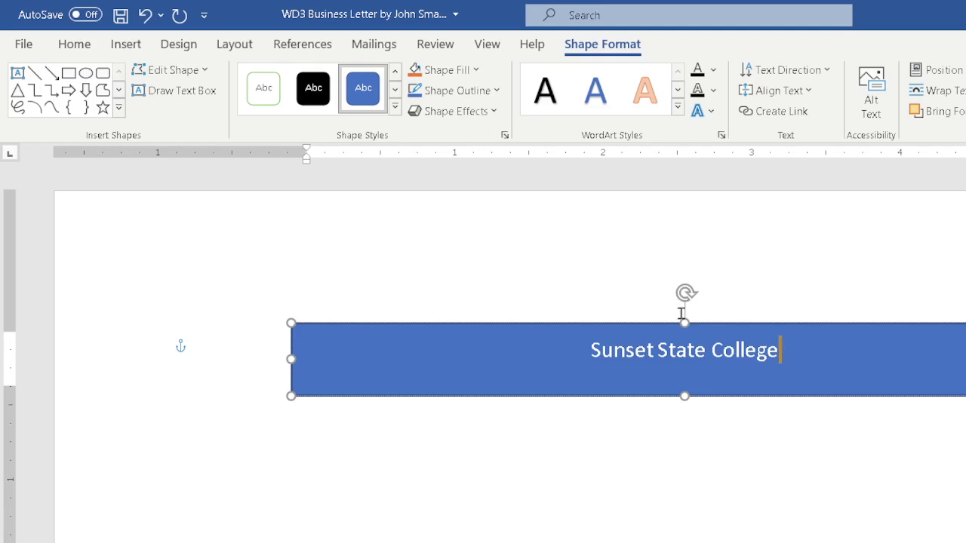
# Step: Adjust the letterhead rectangle's size and center the college name inside it
pyautogui.moveTo(685, 395); pyautogui.dragTo(700, 405)
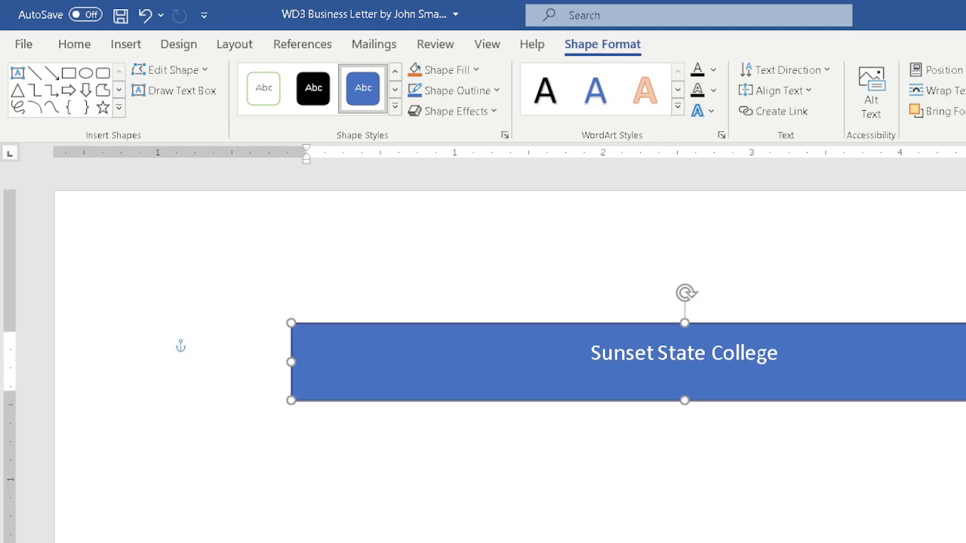
pyautogui.hotkey('ctrl', 'z')
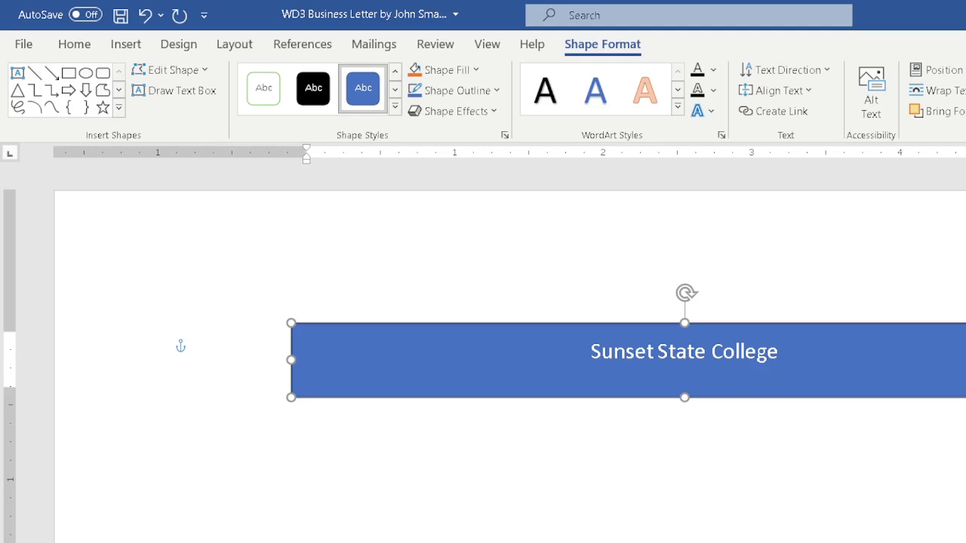
pyautogui.write('\\')
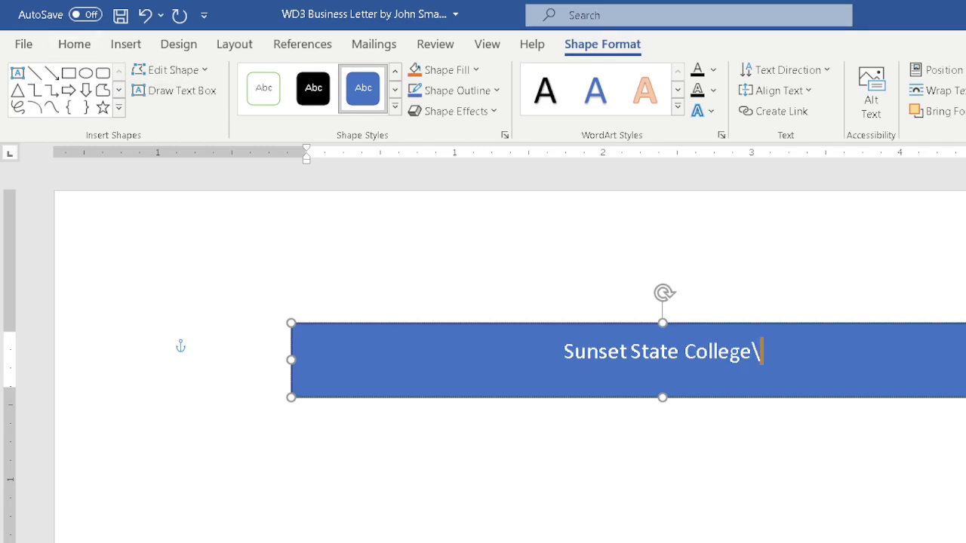
pyautogui.press('BackSpace')
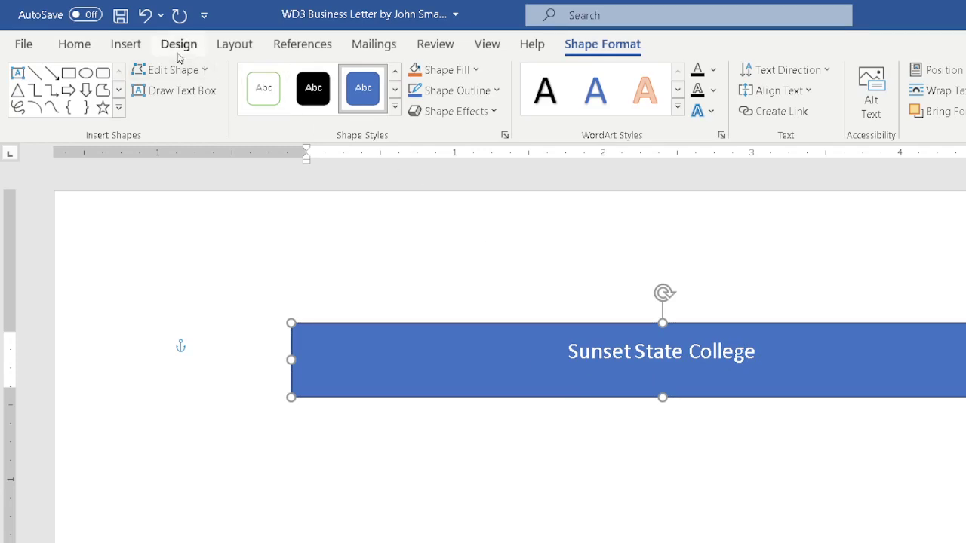
pyautogui.click(76, 47)
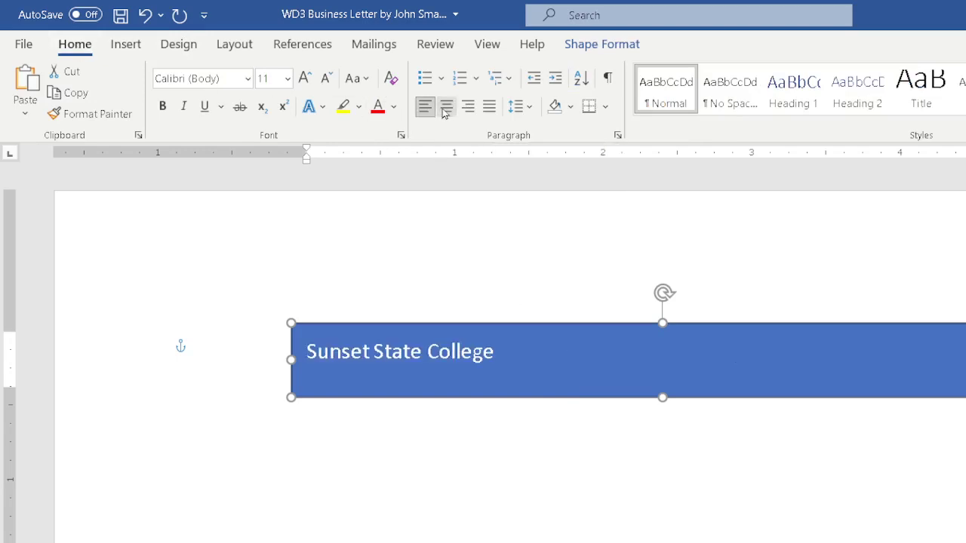
pyautogui.click(445, 110)
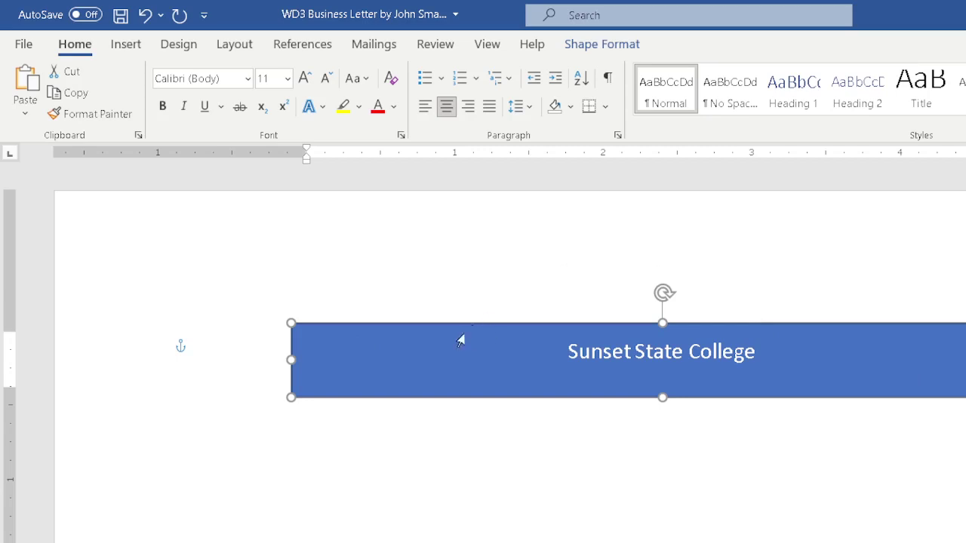
# Step: Apply the orange gradient theme style from the fifth row of shape styles to the letterhead rectangle
pyautogui.click(597, 47)
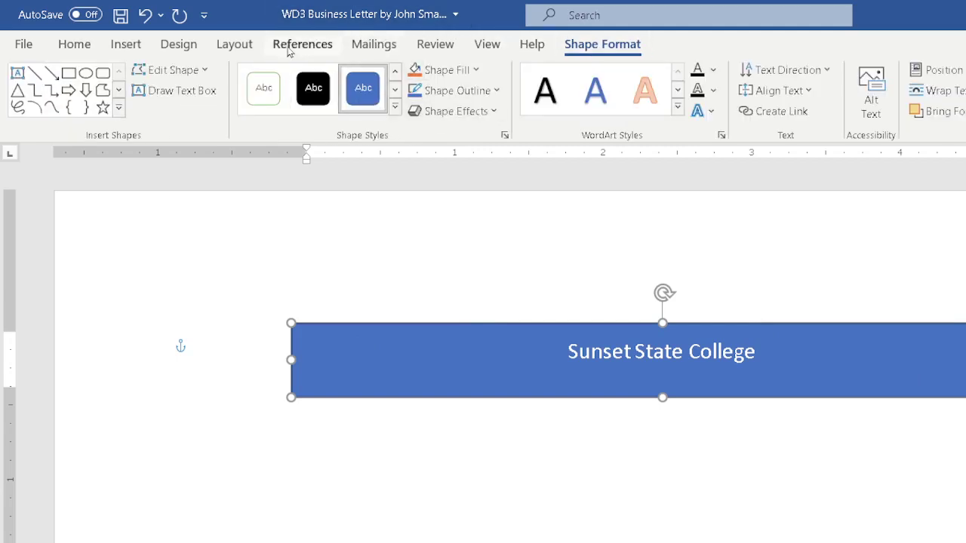
pyautogui.click(395, 106)
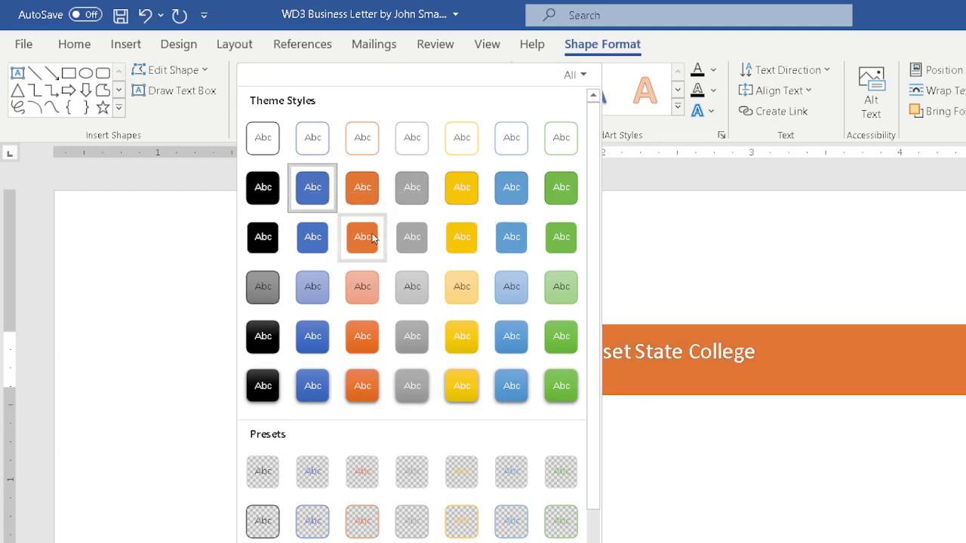
pyautogui.click(362, 337)
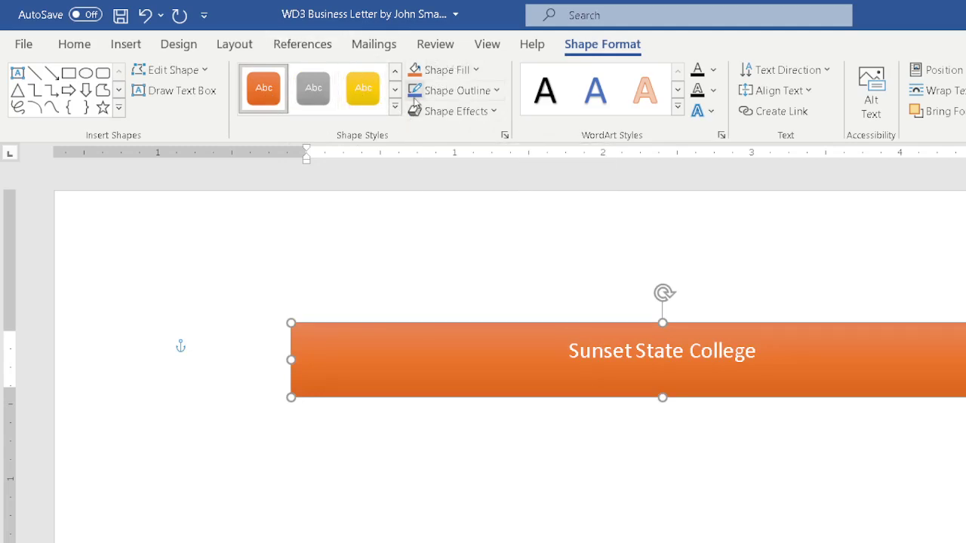
# Step: Give the letterhead rectangle a gold outline with a weight of 4½ pt
pyautogui.click(454, 91)
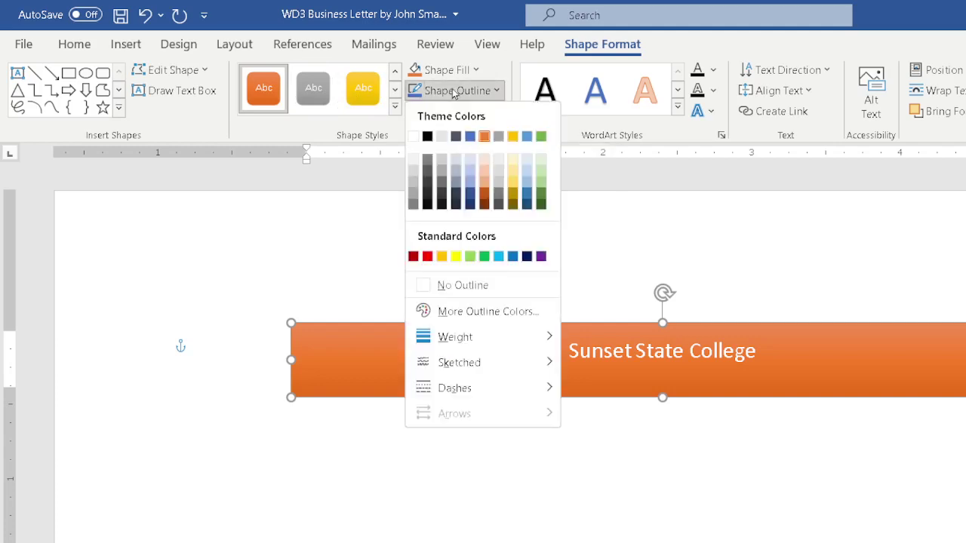
pyautogui.click(513, 136)
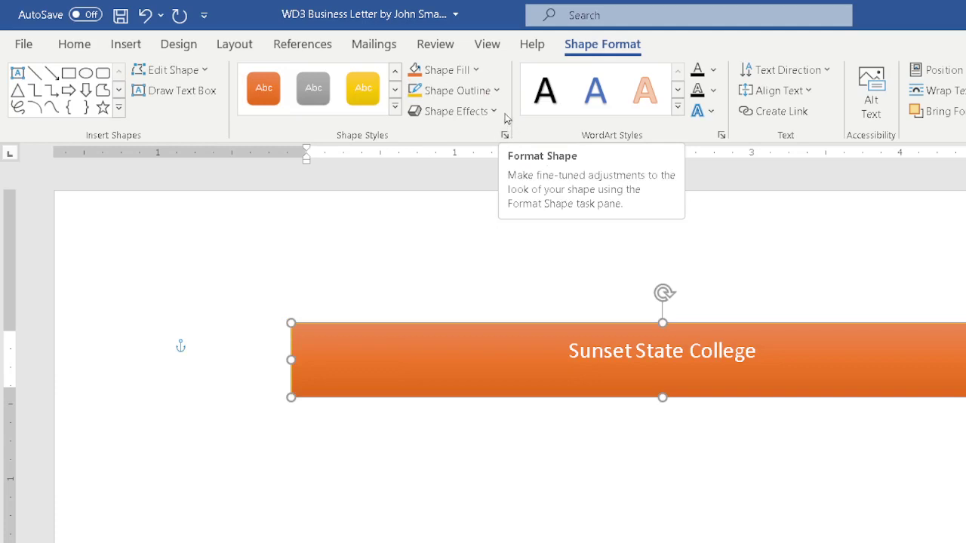
pyautogui.click(494, 92)
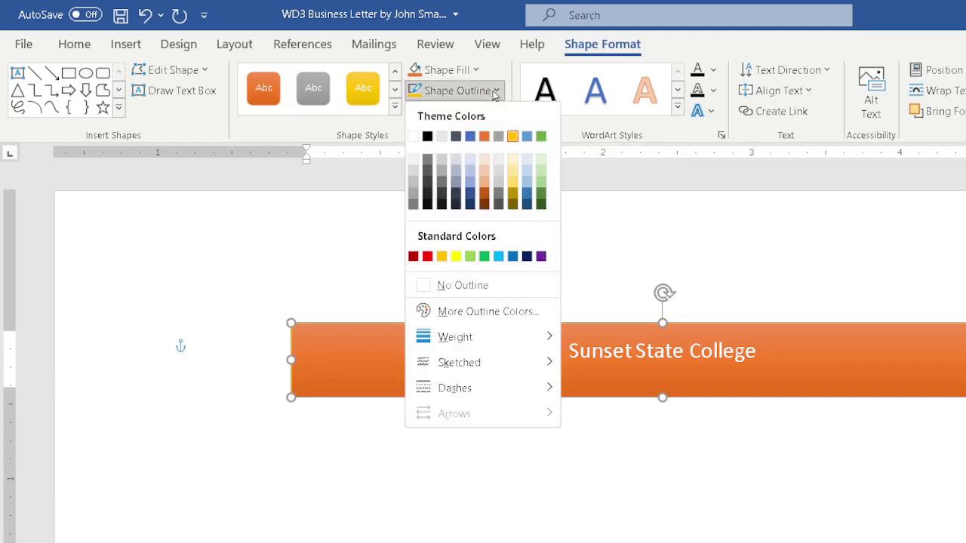
pyautogui.moveTo(501, 339)
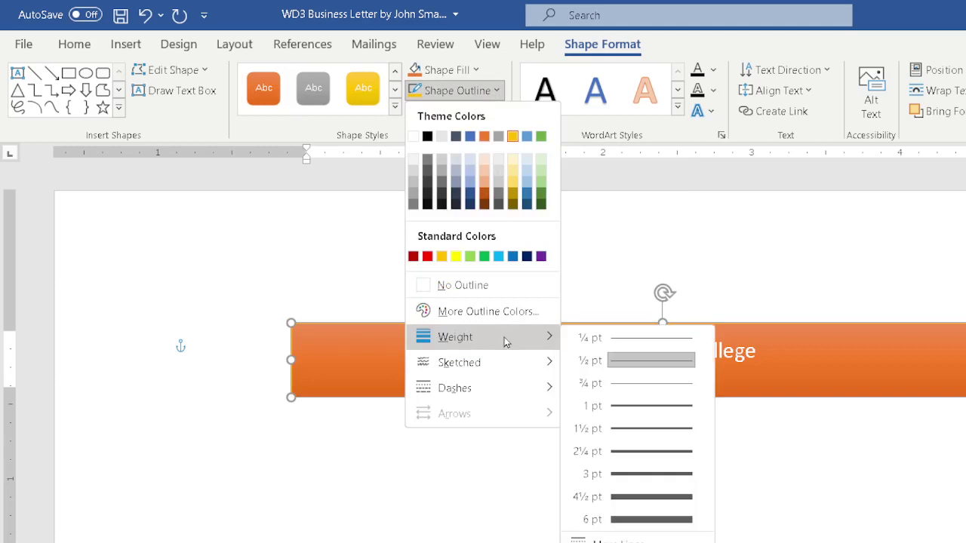
pyautogui.click(648, 494)
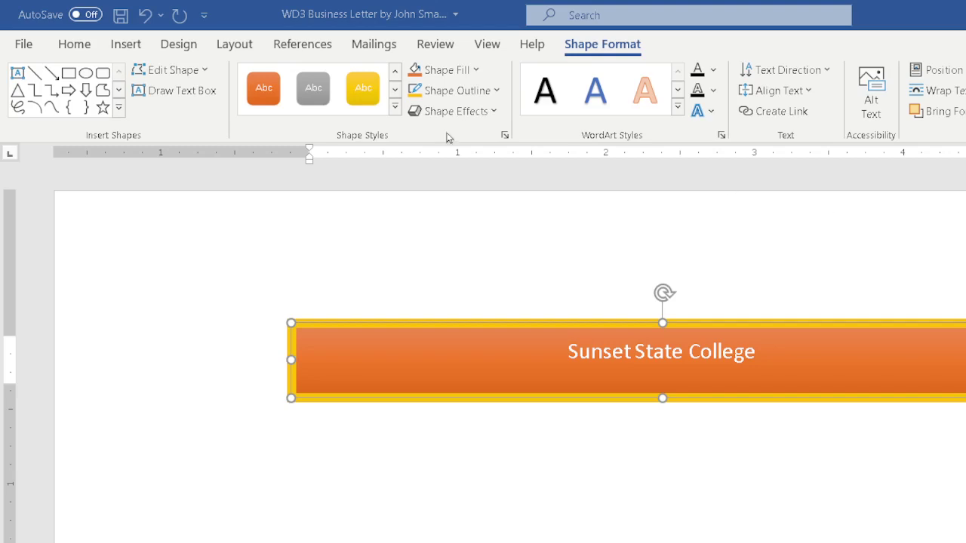
# Step: Give the letterhead rectangle the yellow glow from the first row of variations and the second beveled effect preset
pyautogui.click(487, 113)
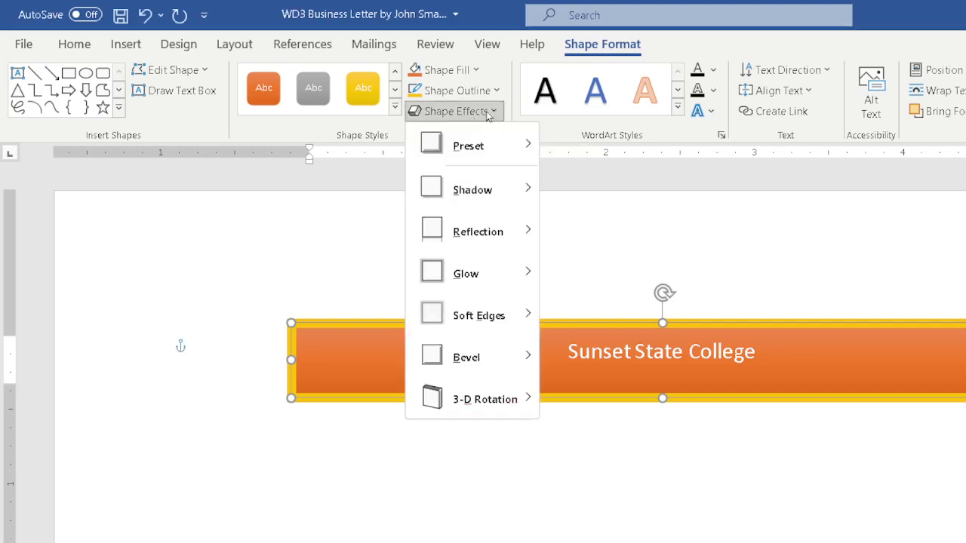
pyautogui.moveTo(526, 270)
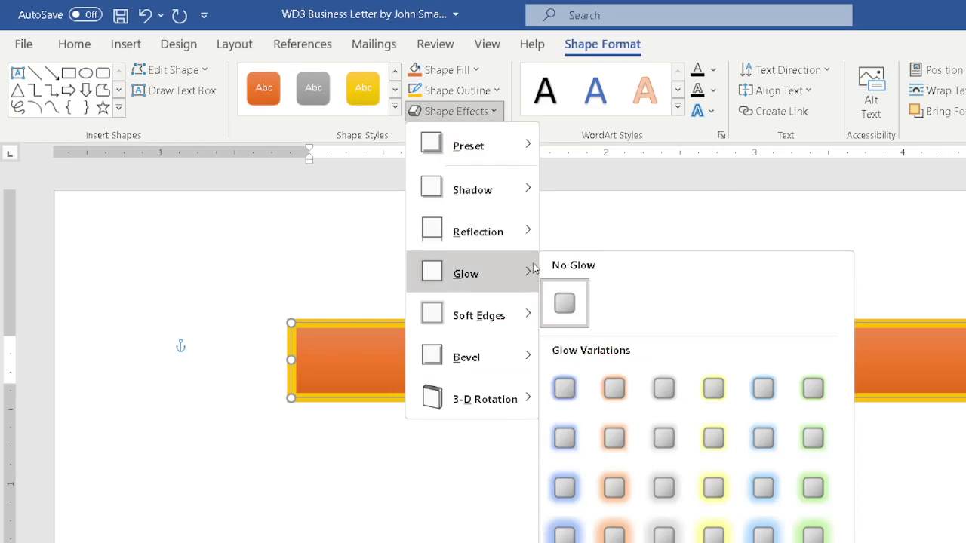
pyautogui.click(713, 389)
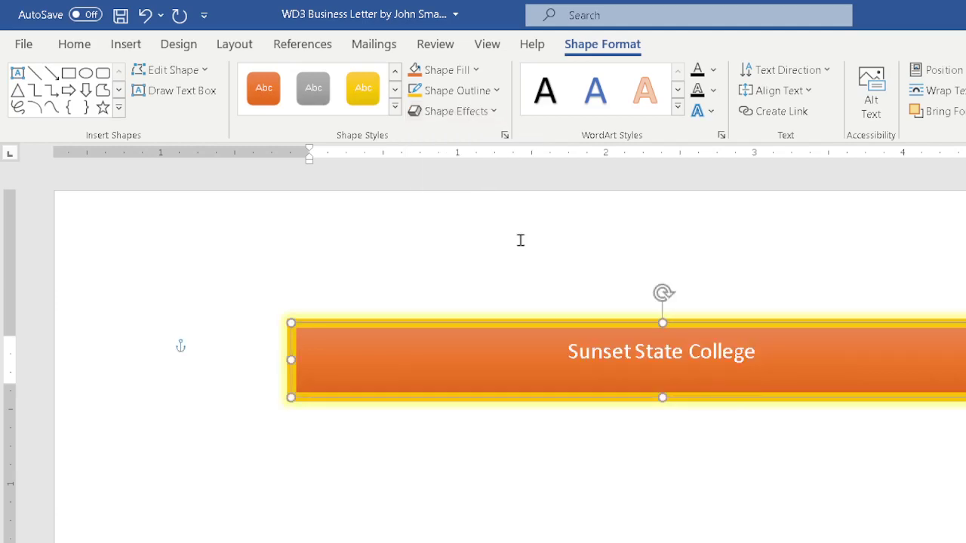
pyautogui.click(483, 114)
pyautogui.moveTo(513, 150)
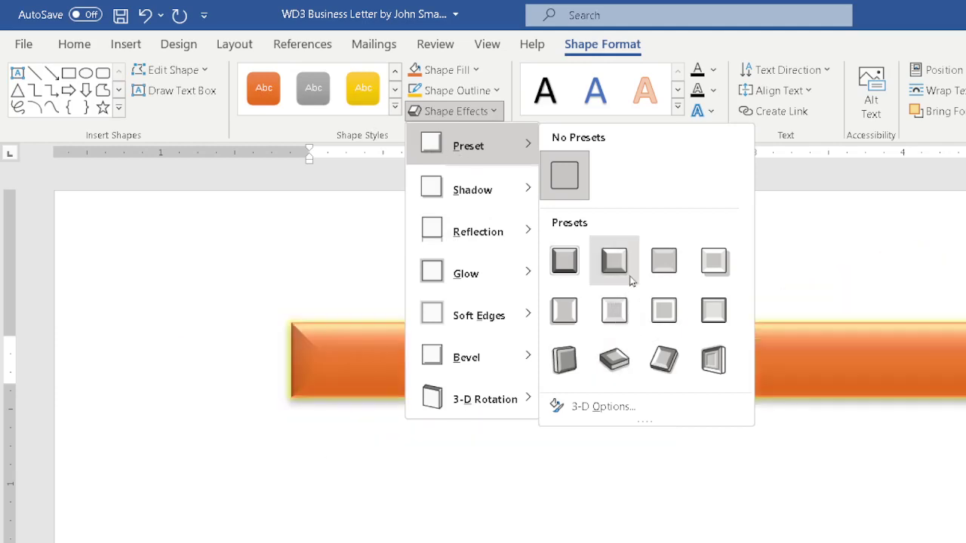
pyautogui.click(630, 275)
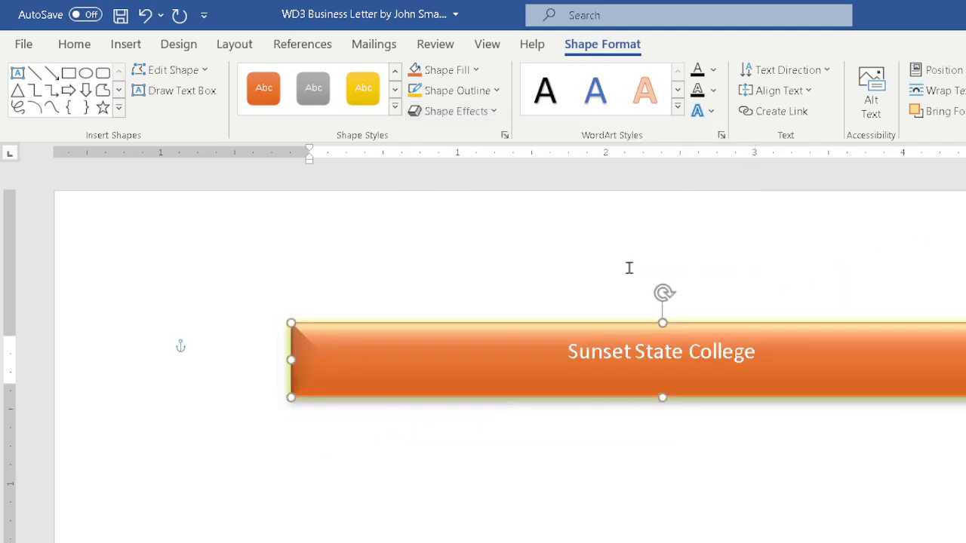
# Step: Preview the reflection, soft edge, bevel, 3-D rotation and shadow effects and the WordArt styles for the letterhead rectangle
pyautogui.click(497, 112)
pyautogui.moveTo(502, 232)
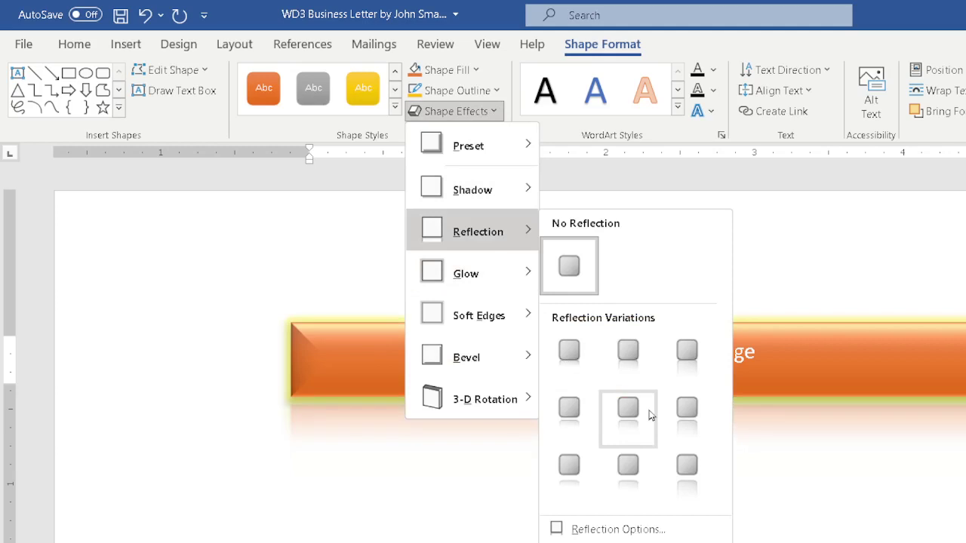
pyautogui.moveTo(491, 341)
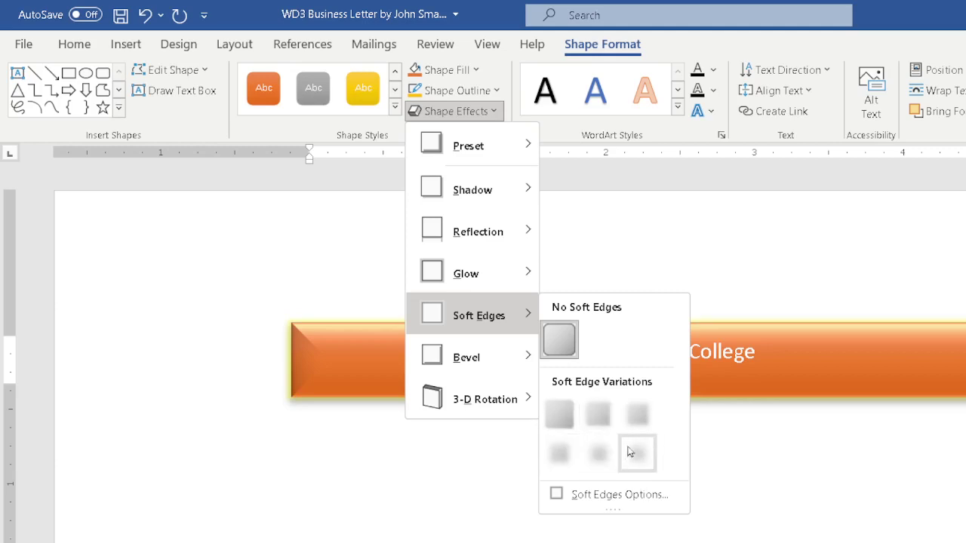
pyautogui.moveTo(516, 365)
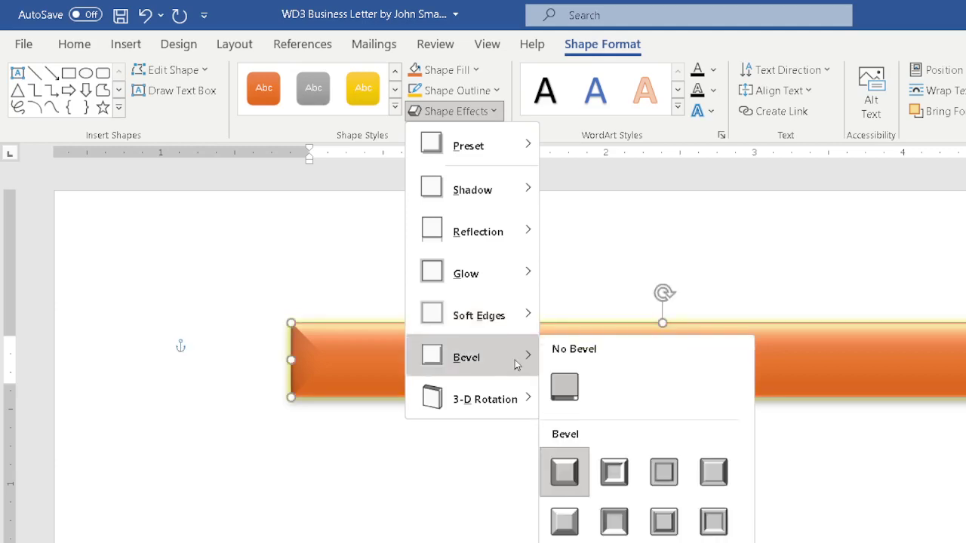
pyautogui.moveTo(517, 404)
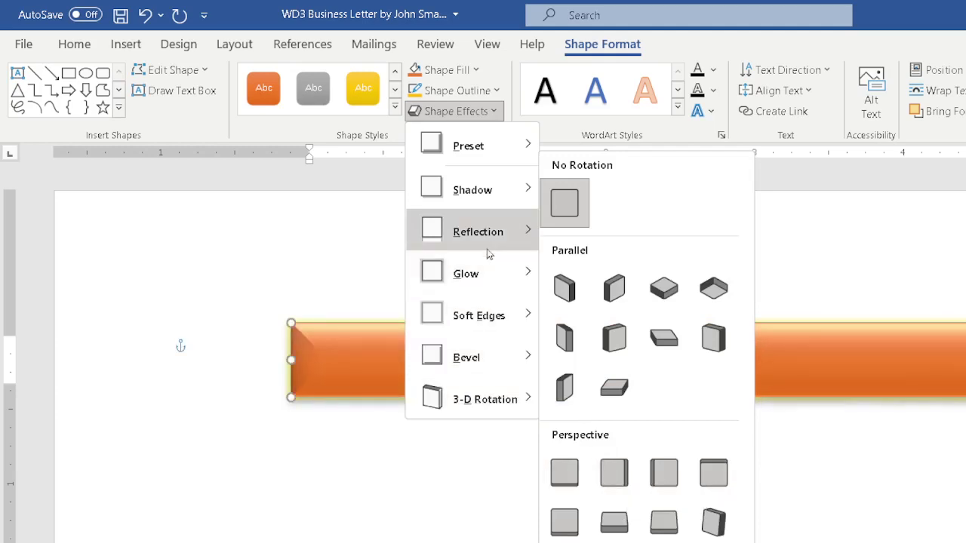
pyautogui.moveTo(504, 199)
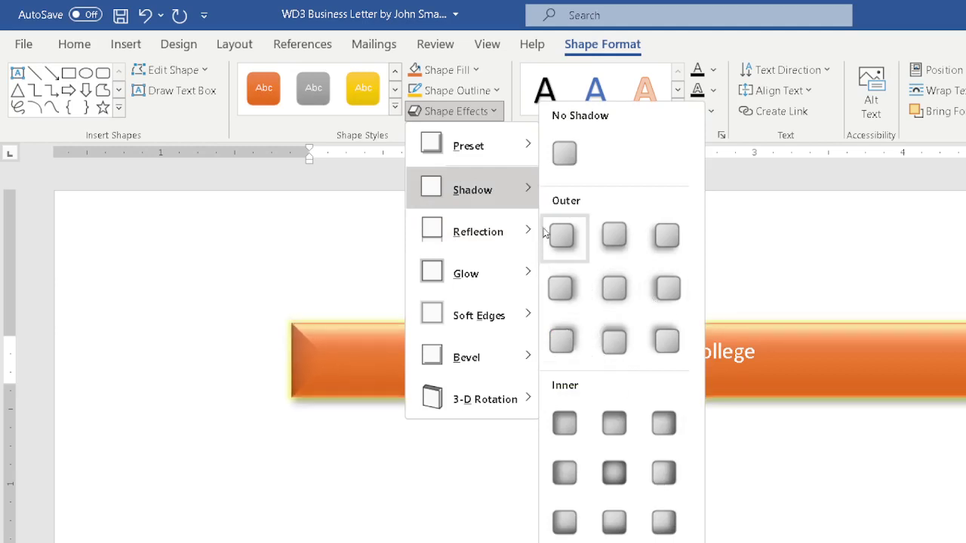
pyautogui.click(827, 234)
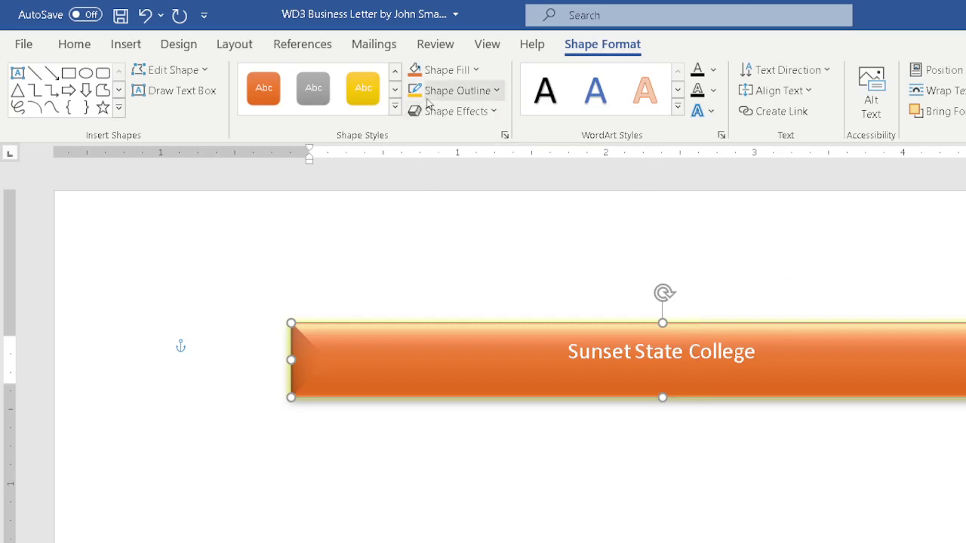
pyautogui.click(483, 112)
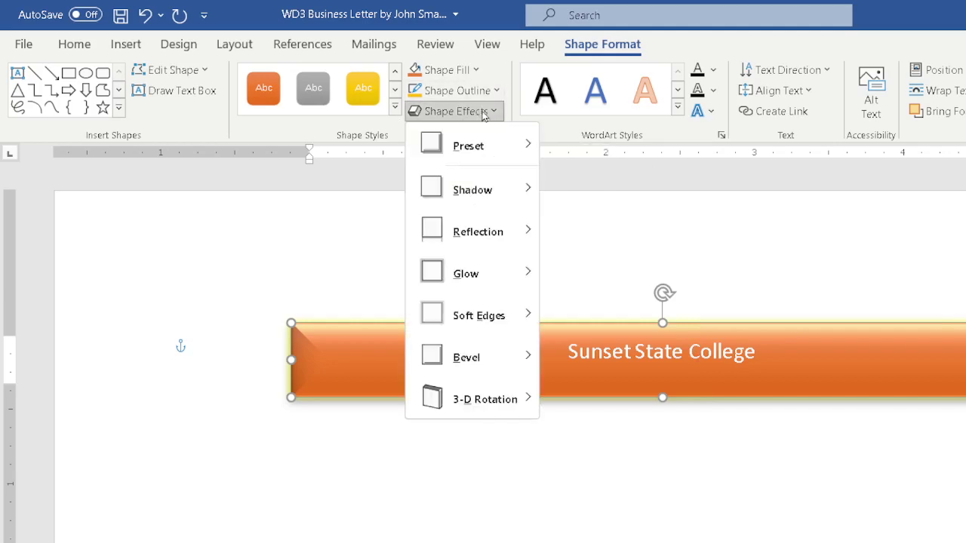
pyautogui.click(483, 112)
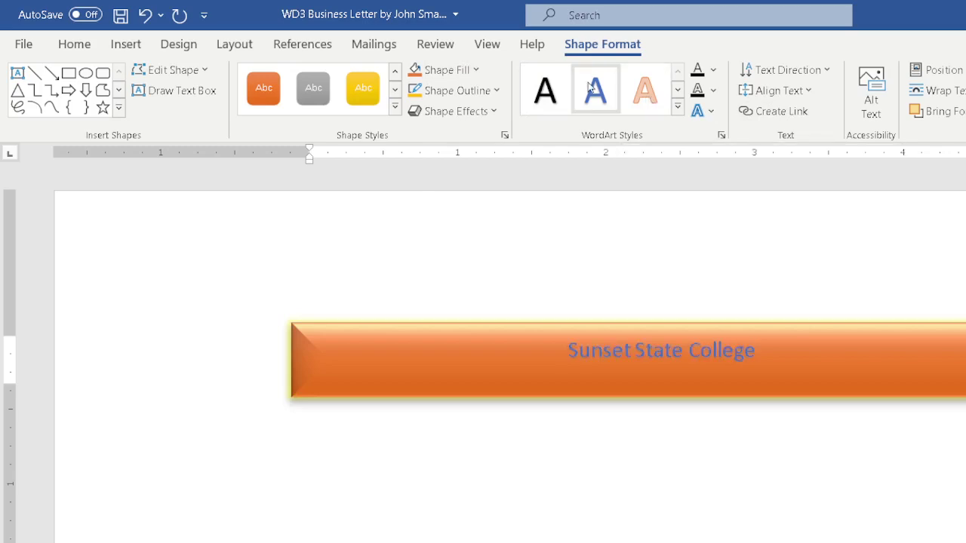
pyautogui.click(677, 106)
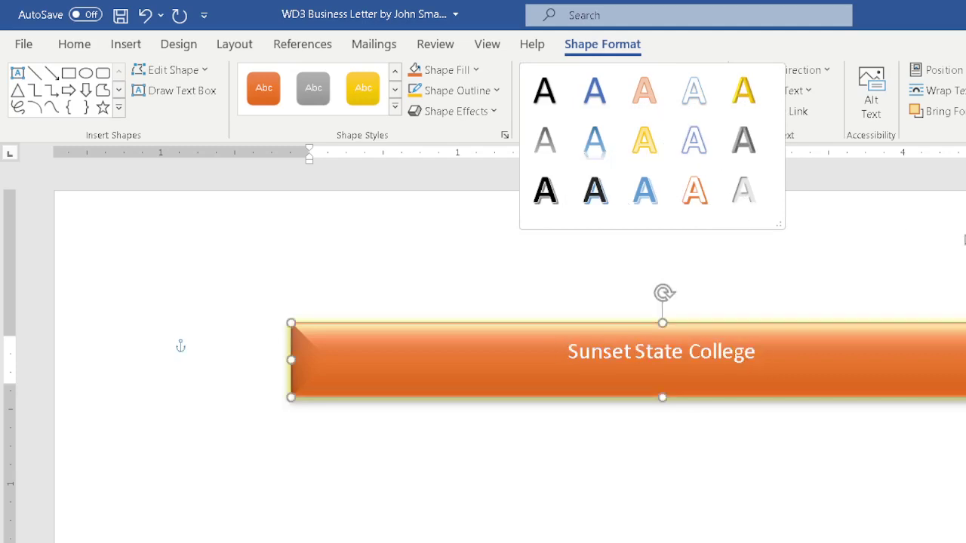
pyautogui.click(964, 239)
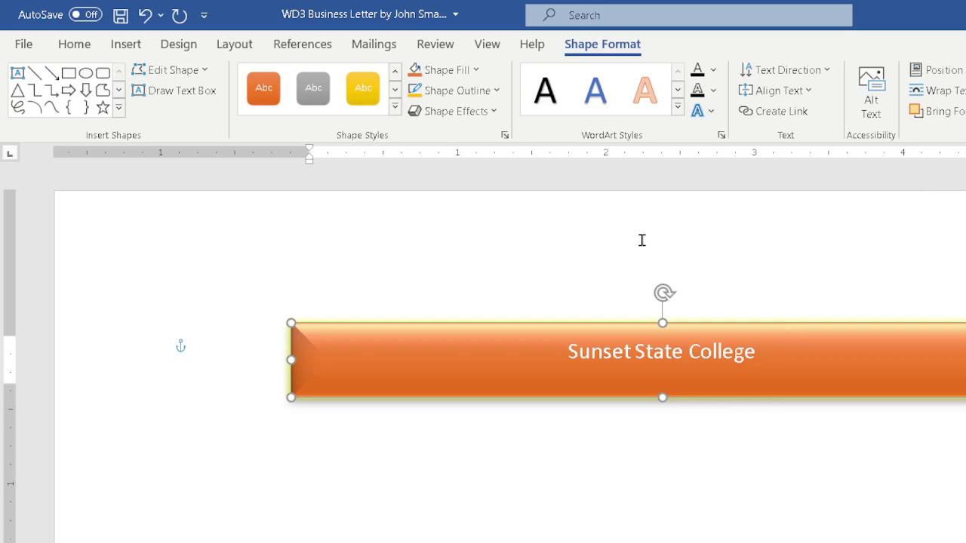
# Step: Enlarge the college name text until it fills most of the letterhead rectangle's height
pyautogui.hotkey('ctrl', 'shift', '.')
pyautogui.hotkey('ctrl', 'shift', '.')
pyautogui.hotkey('ctrl', 'shift', '.')
pyautogui.hotkey('ctrl', 'shift', '.')
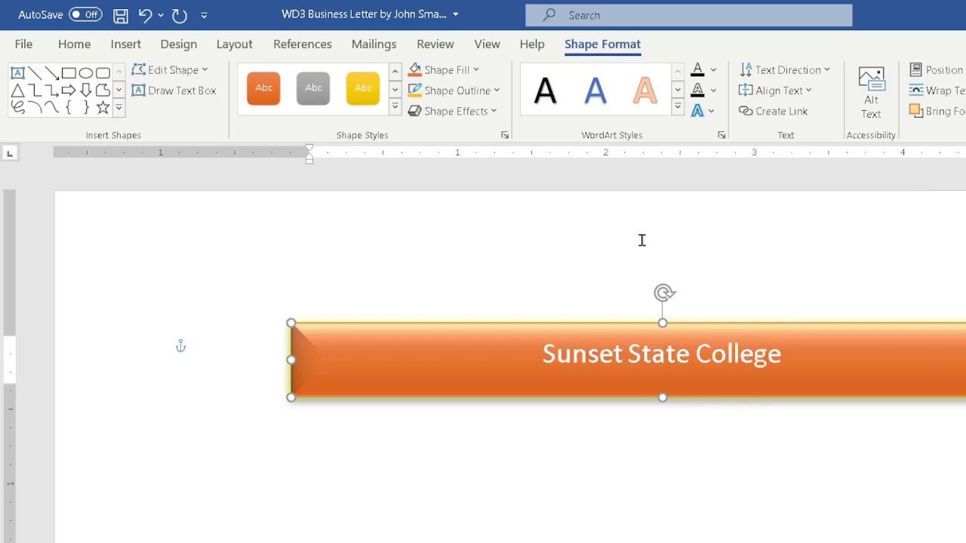
pyautogui.hotkey('ctrl', 'shift', '.')
pyautogui.hotkey('ctrl', 'shift', ',')
pyautogui.hotkey('ctrl', 'shift', ',')
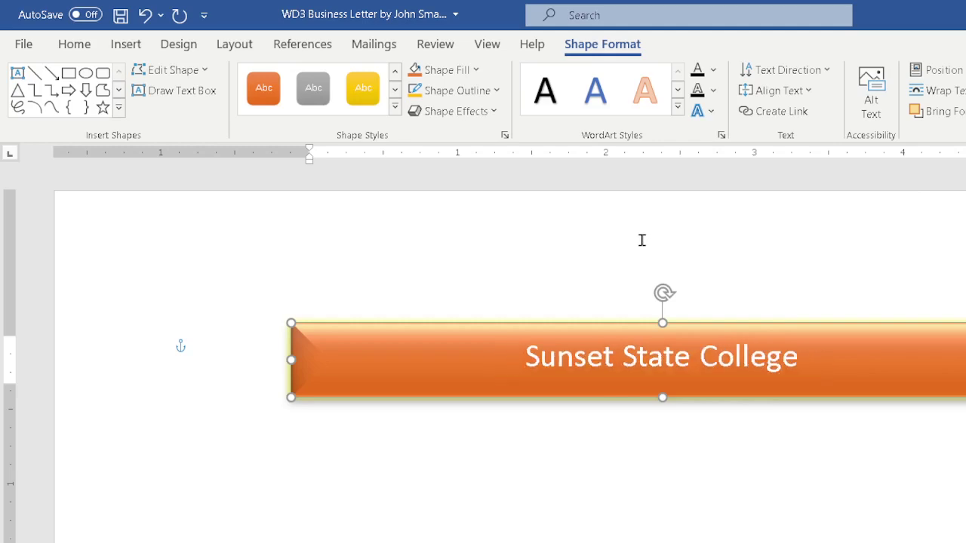
pyautogui.hotkey('ctrl', 'shift', ',')
pyautogui.hotkey('ctrl', 'shift', '.')
pyautogui.hotkey('ctrl', 'shift', '.')
pyautogui.hotkey('ctrl', 'shift', '.')
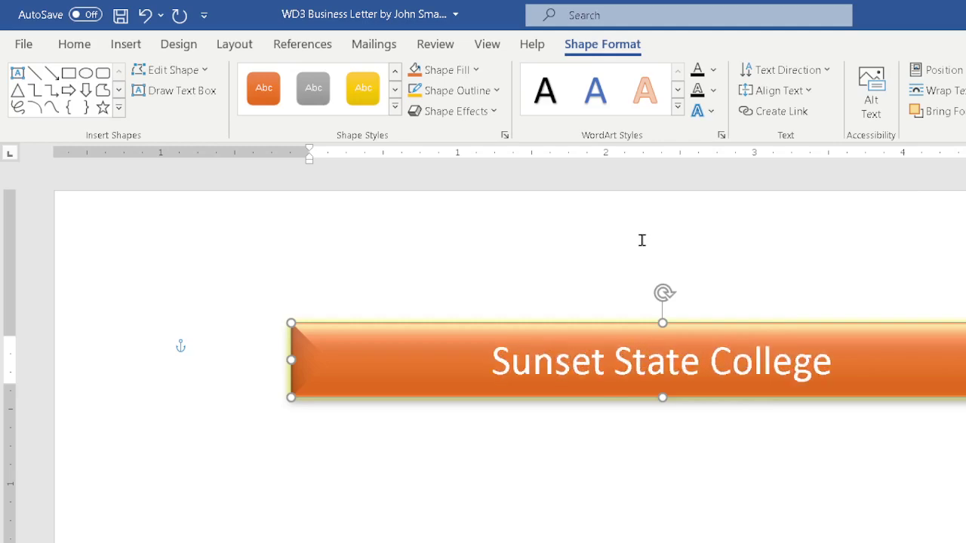
pyautogui.hotkey('ctrl', 'shift', ',')
pyautogui.hotkey('ctrl', 'shift', '.')
pyautogui.hotkey('ctrl', 'shift', '.')
pyautogui.hotkey('ctrl', 'shift', '.')
pyautogui.hotkey('ctrl', 'shift', ',')
pyautogui.hotkey('ctrl', 'shift', ',')
pyautogui.hotkey('ctrl', 'shift', ',')
pyautogui.hotkey('ctrl', 'shift', ',')
pyautogui.hotkey('ctrl', 'shift', '.')
pyautogui.hotkey('ctrl', 'shift', '.')
pyautogui.hotkey('ctrl', 'shift', '.')
pyautogui.hotkey('ctrl', 'shift', '.')
pyautogui.hotkey('ctrl', 'shift', '.')
pyautogui.hotkey('ctrl', 'shift', ',')
pyautogui.hotkey('ctrl', 'shift', ',')
pyautogui.hotkey('ctrl', 'shift', ',')
pyautogui.hotkey('ctrl', 'shift', ',')
pyautogui.hotkey('ctrl', 'shift', '.')
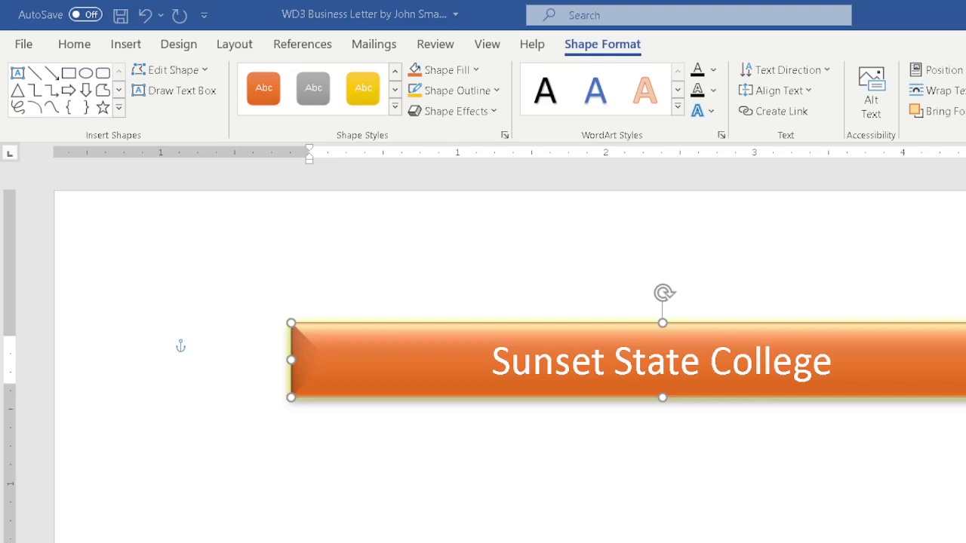
# Step: Position the letterhead rectangle at the top center of the page with text wrapping and save the document
pyautogui.click(949, 70)
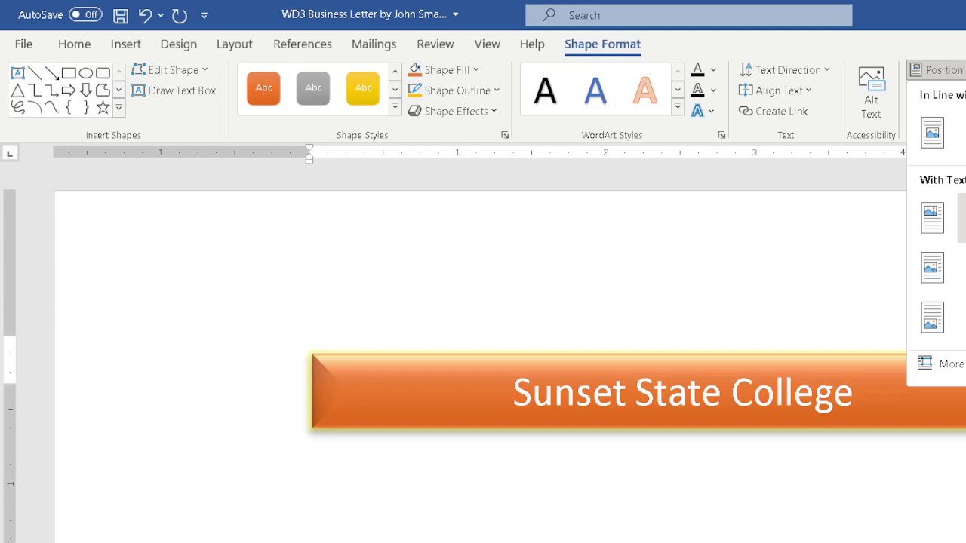
pyautogui.press('Escape')
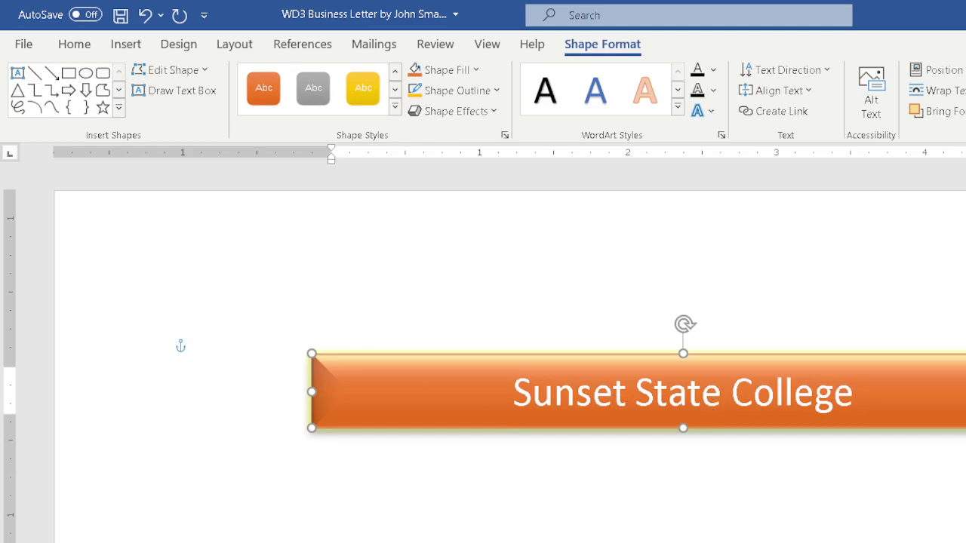
pyautogui.click(953, 70)
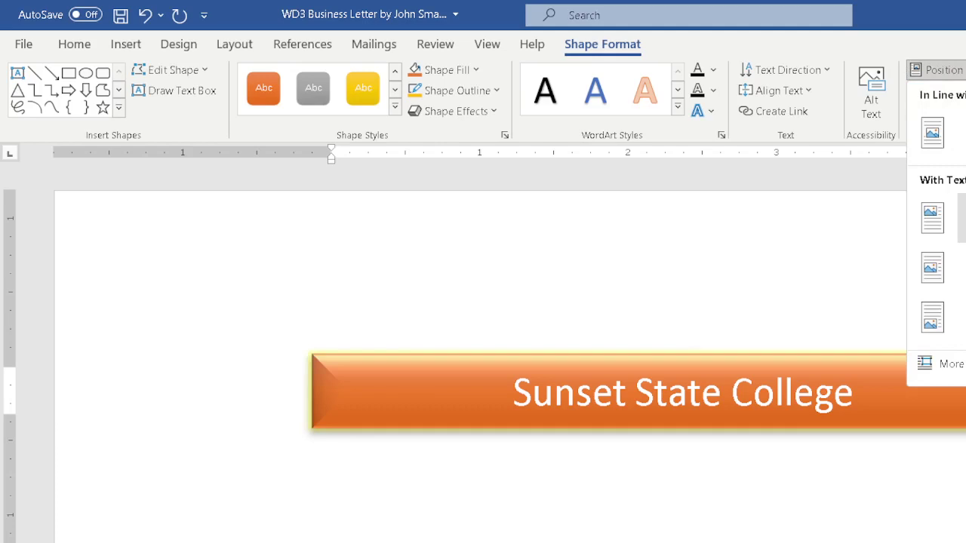
pyautogui.press('Escape')
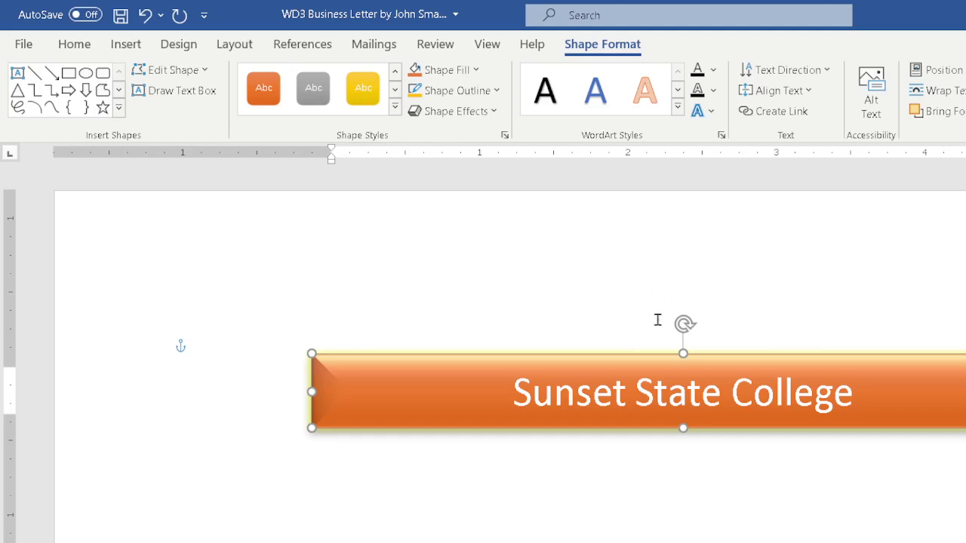
pyautogui.hotkey('ctrl', 's')
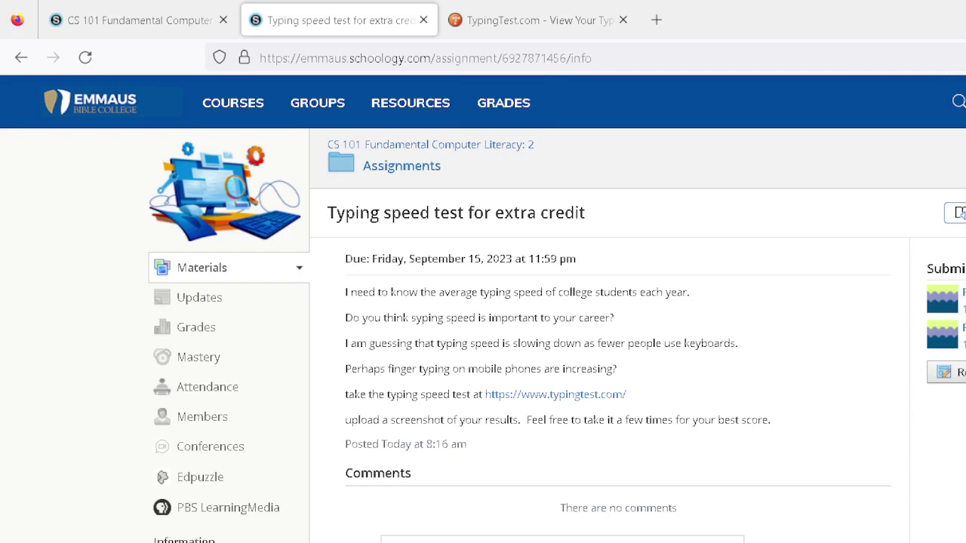
# Step: View the submission for the typing speed test assignment in Schoology in the browser and close its tab
pyautogui.click(943, 332)
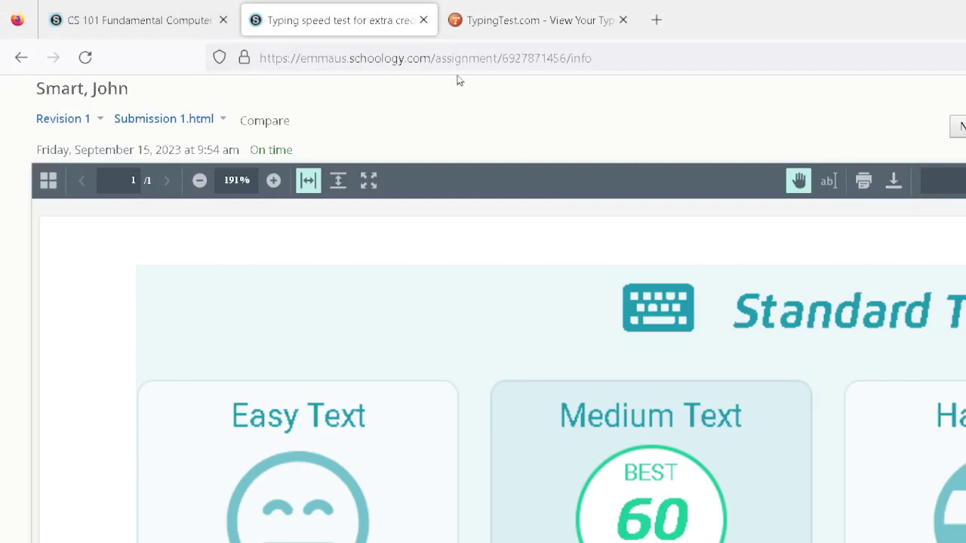
pyautogui.click(424, 21)
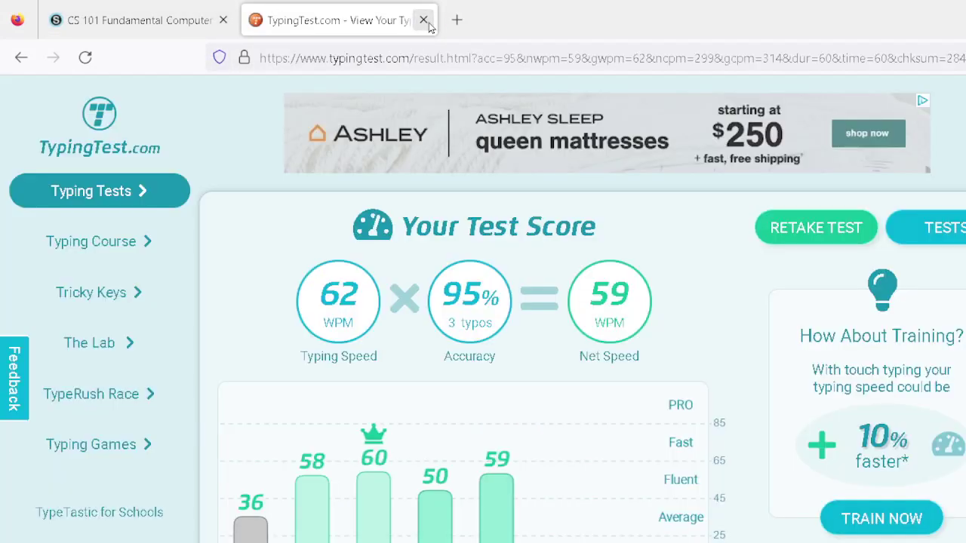
# Step: Open the Word Project 3 assignment from the CS 101 Fundamental Computer Literacy course's grades list
pyautogui.click(129, 26)
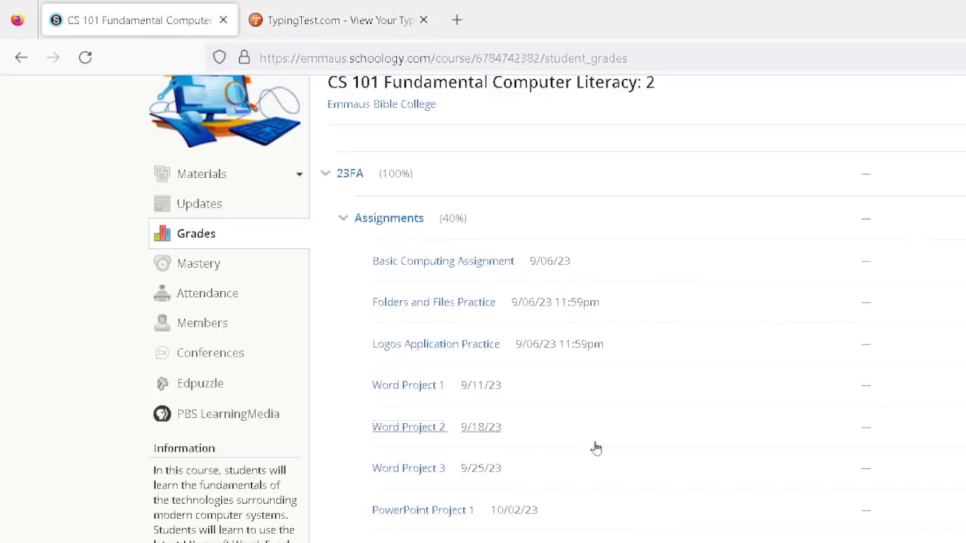
pyautogui.scroll(2, 557, 537)
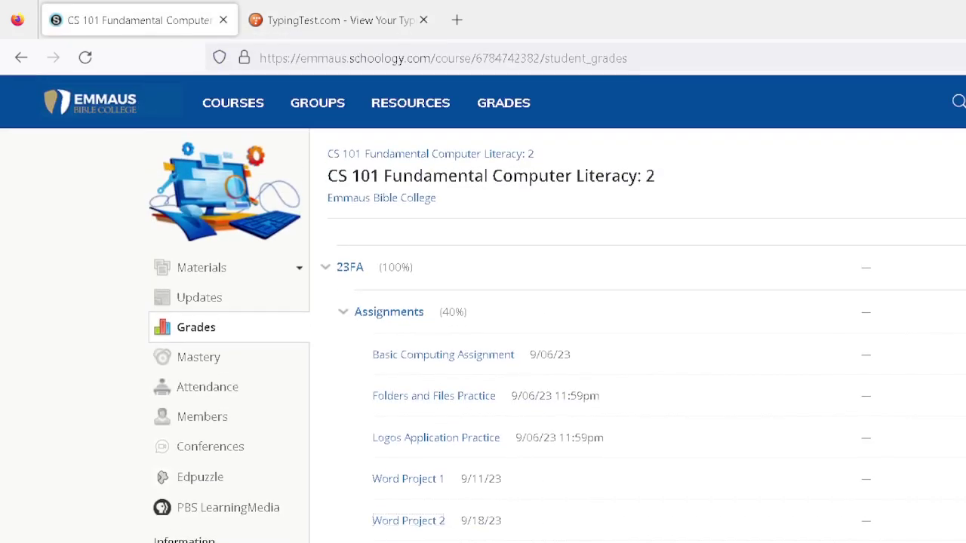
pyautogui.click(408, 541)
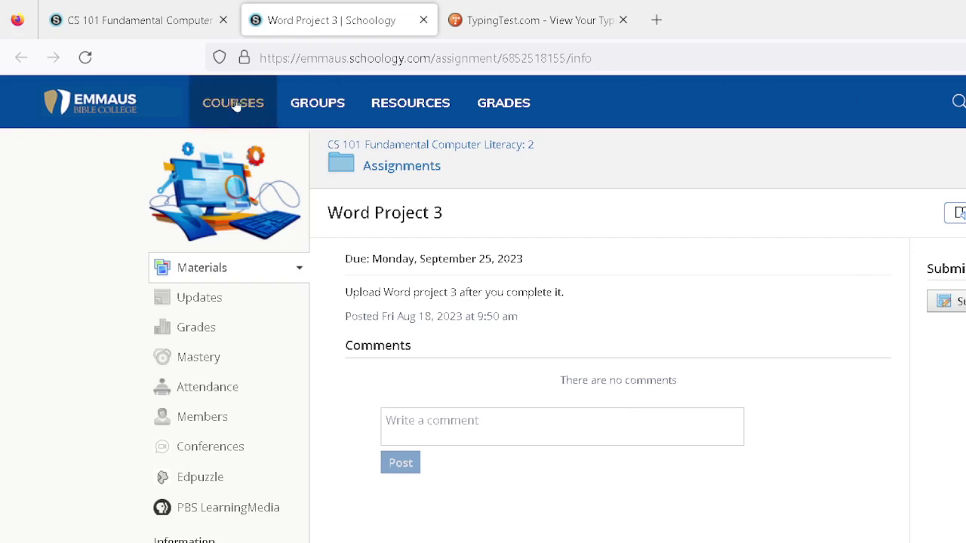
# Step: Look over the Word Project 3 assignment page and go to Schoology's resources area
pyautogui.scroll(-2, 406, 465)
pyautogui.scroll(2, 406, 465)
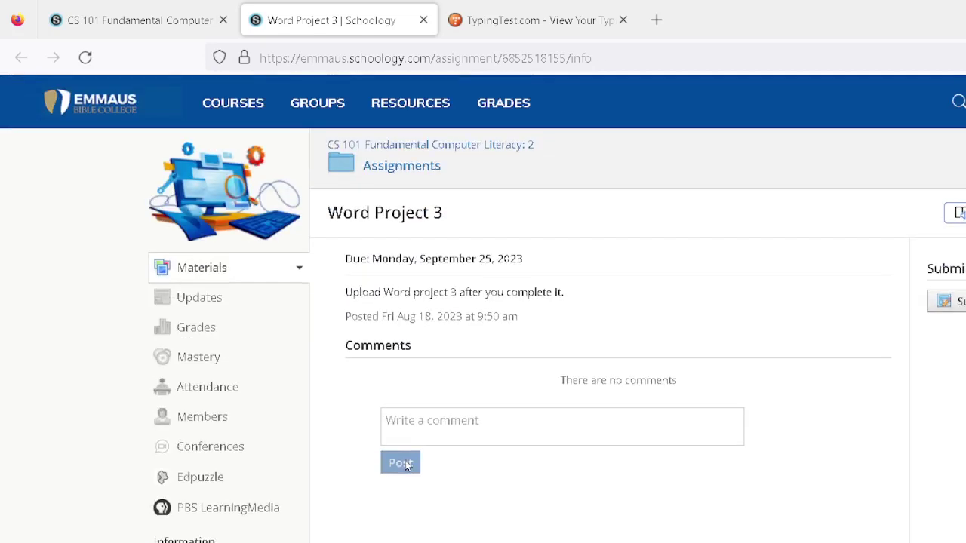
pyautogui.click(412, 99)
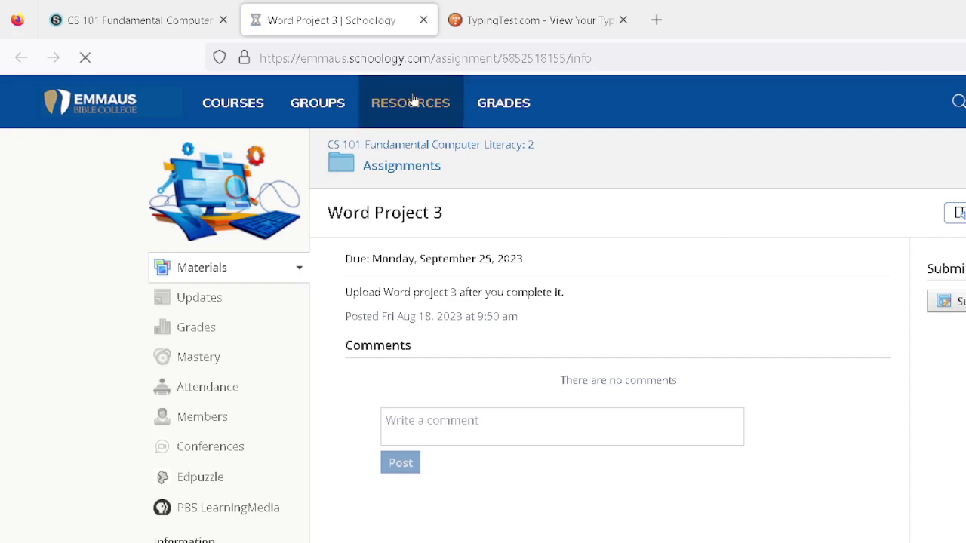